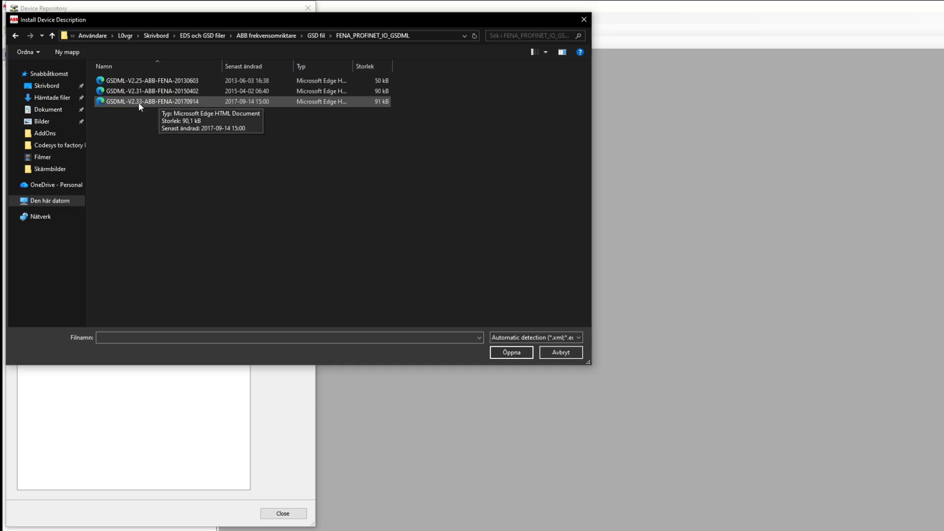
# Step: Install the GSDML-V2.33-ABB-FENA-20170914 device description and close the Device Repository
pyautogui.click(511, 352)
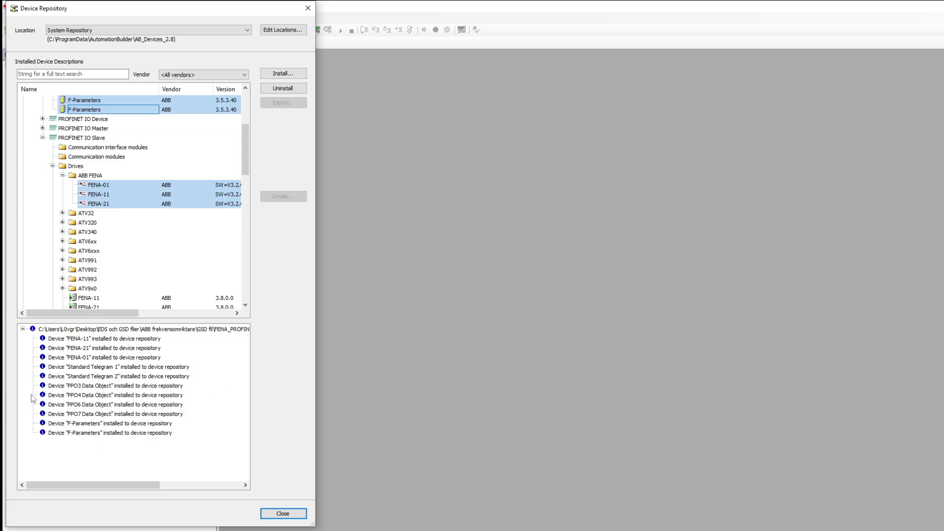
pyautogui.click(287, 513)
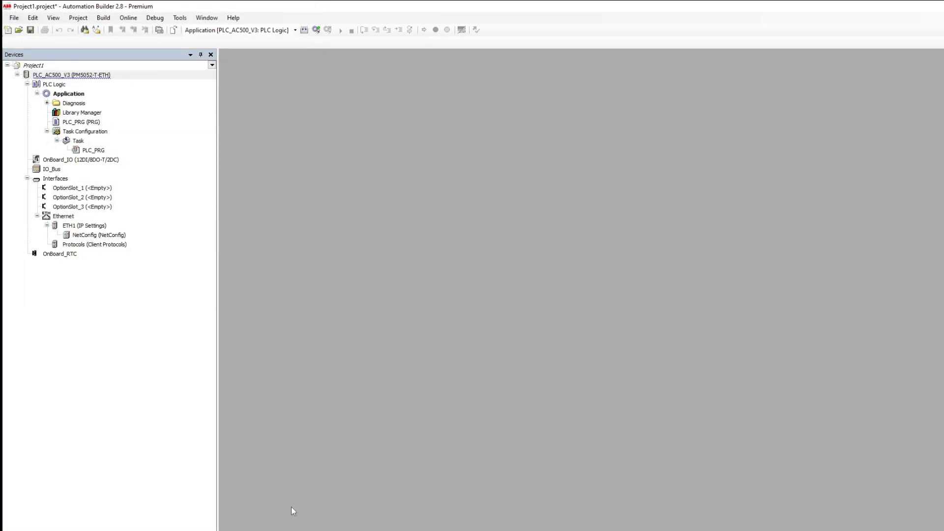
# Step: Add a PROFINET IO Controller object below ETH1 in the device tree
pyautogui.click(173, 226)
pyautogui.rightClick(186, 227)
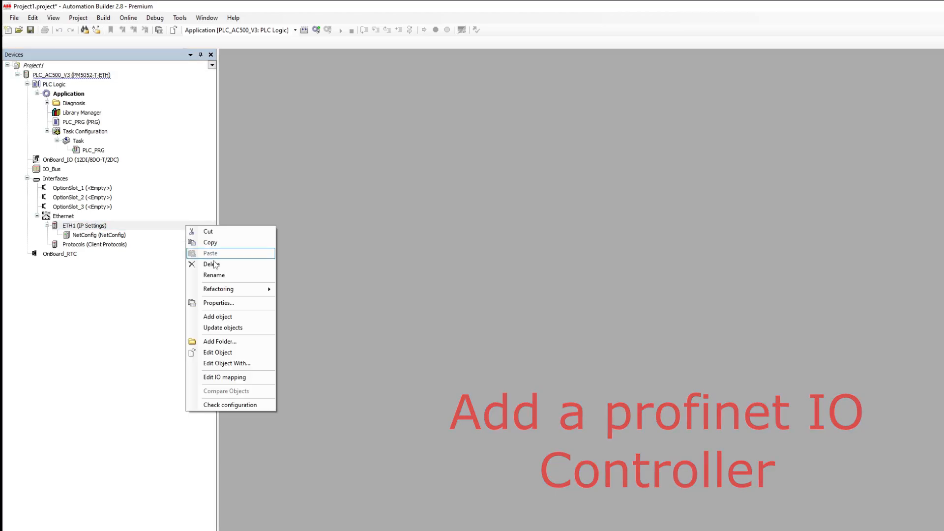
pyautogui.click(235, 320)
pyautogui.click(501, 326)
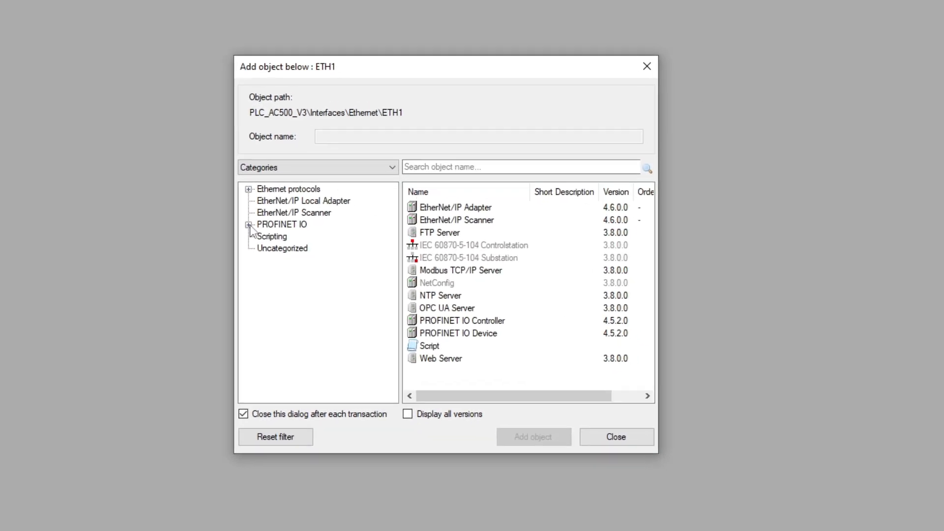
pyautogui.click(295, 236)
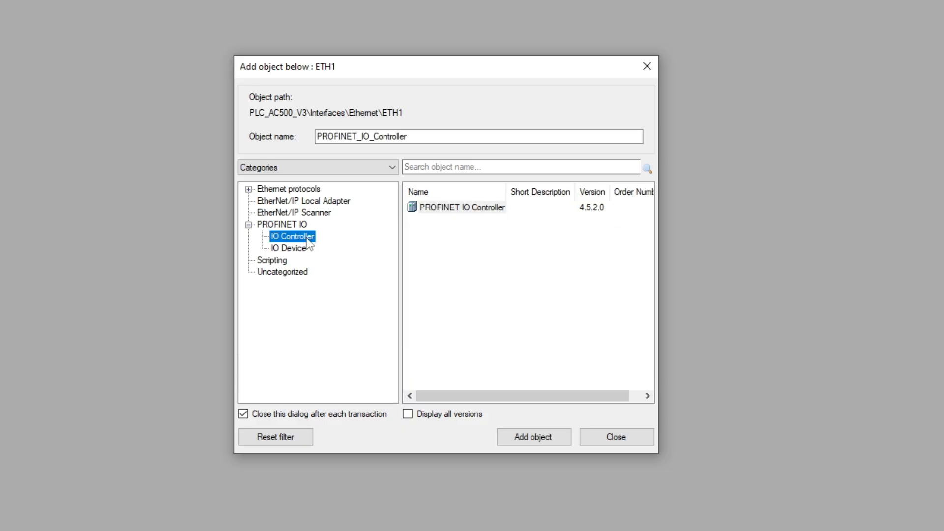
pyautogui.click(458, 208)
pyautogui.click(545, 437)
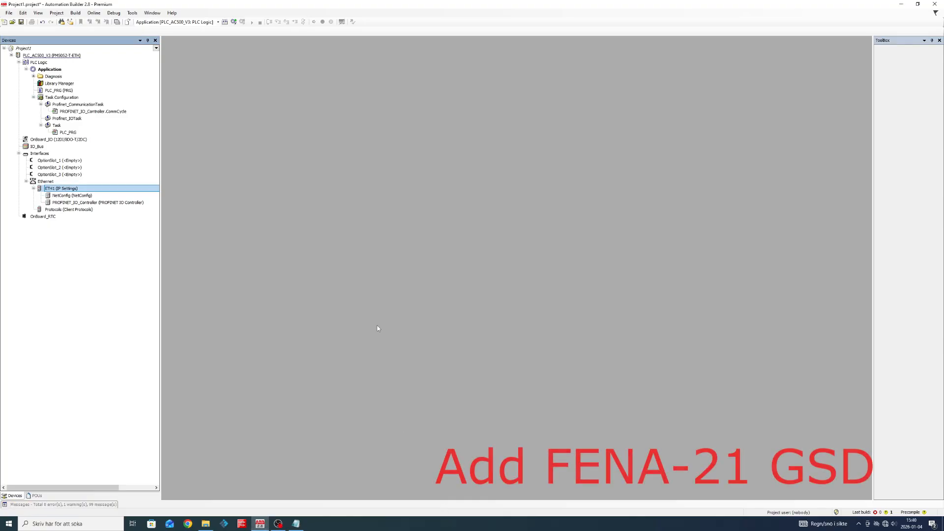
# Step: Add the FENA-21 device from the ABB FENA drives below PROFINET_IO_Controller
pyautogui.doubleClick(146, 203)
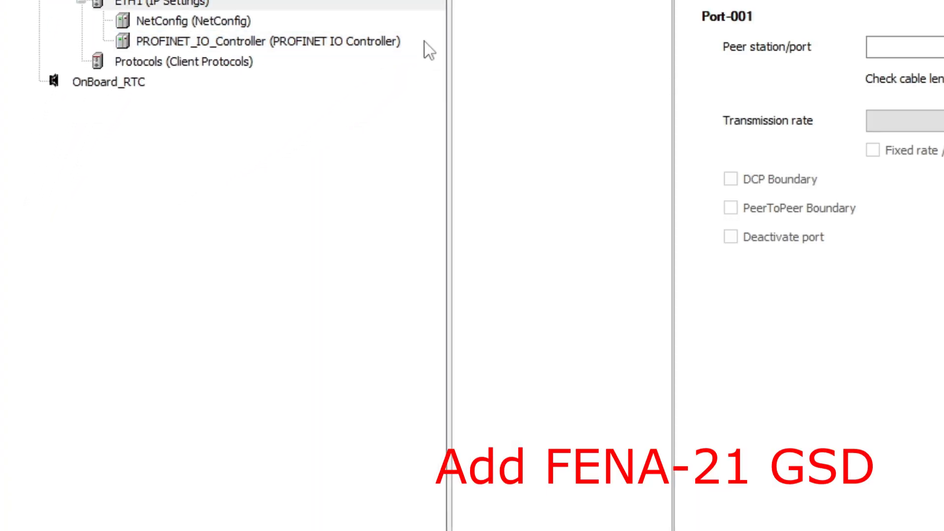
pyautogui.rightClick(424, 42)
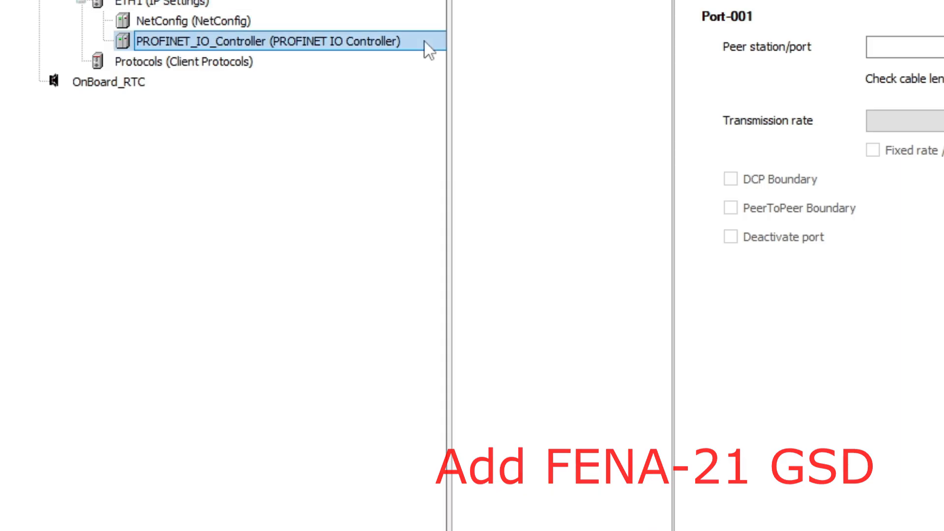
pyautogui.click(494, 243)
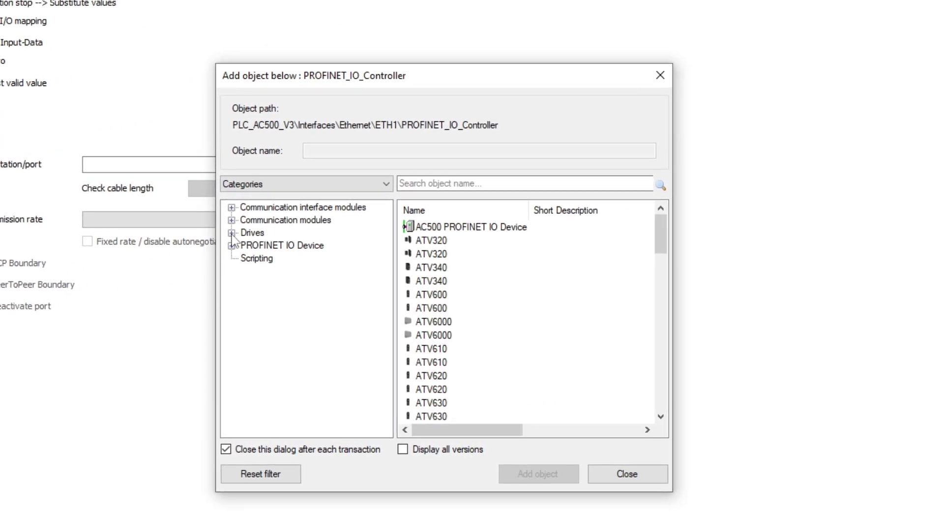
pyautogui.click(231, 233)
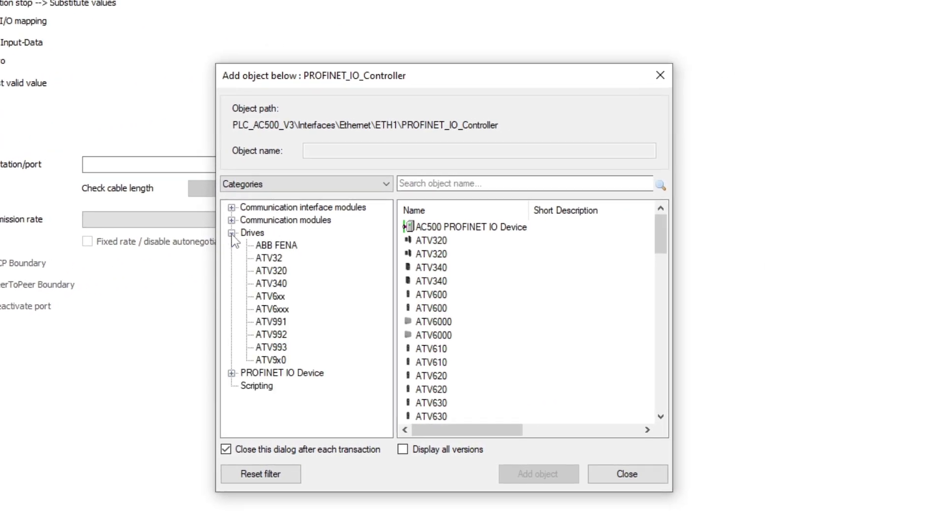
pyautogui.click(278, 247)
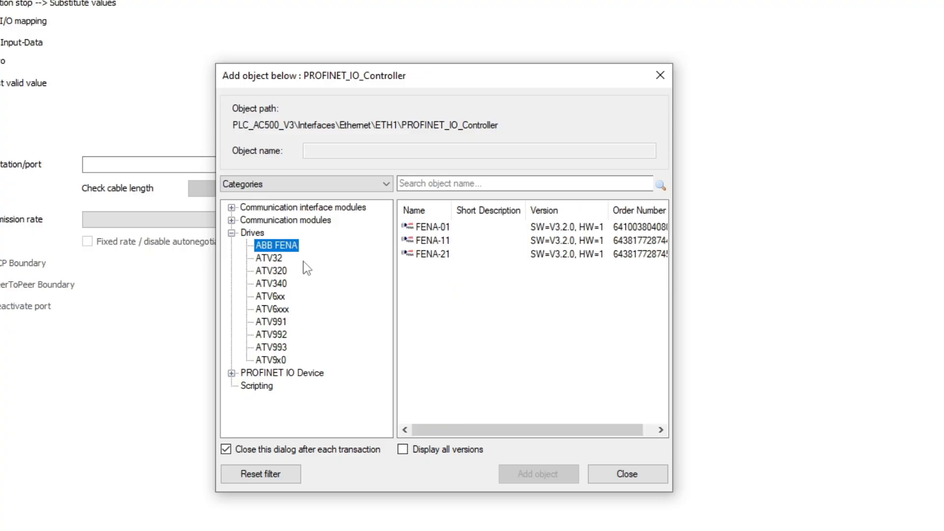
pyautogui.moveTo(673, 291); pyautogui.dragTo(836, 293)
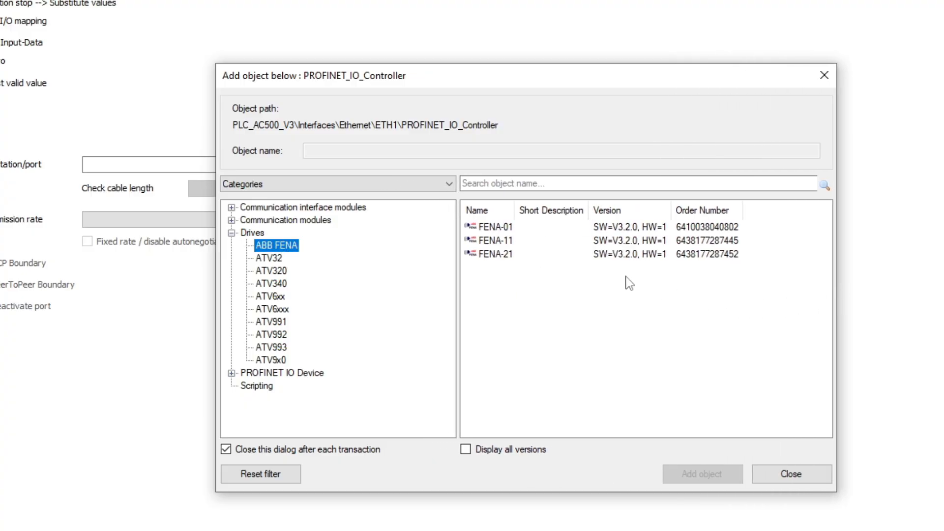
pyautogui.click(496, 255)
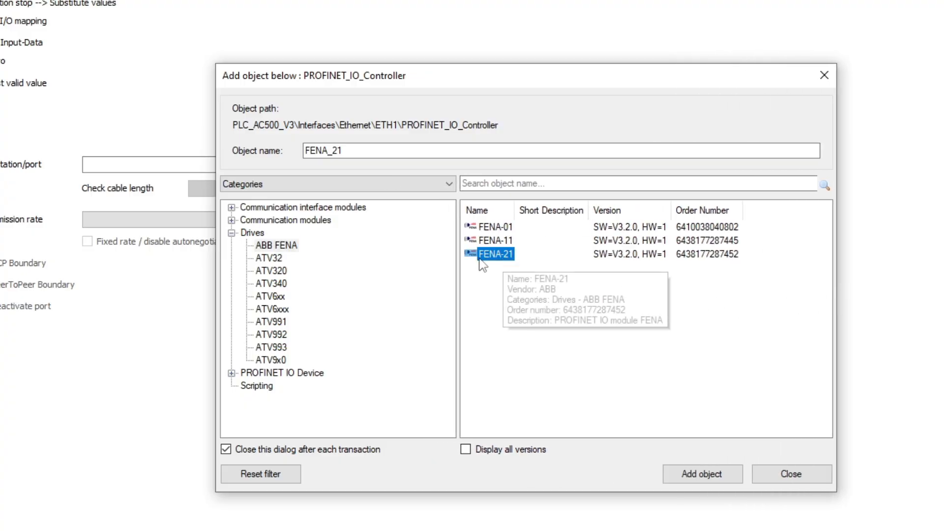
pyautogui.click(701, 476)
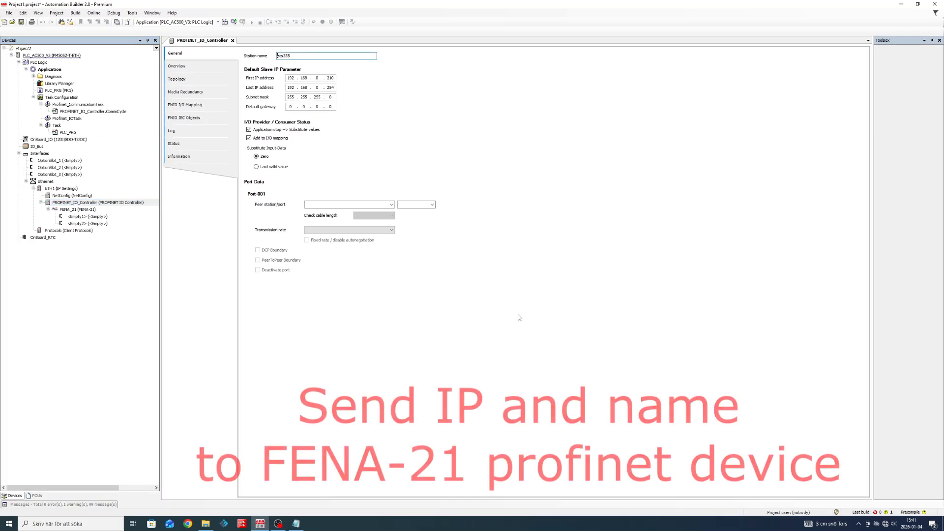
# Step: Scan the network in IP-Configuration and blink the unnamed PROFINET device with ID 0x03
pyautogui.click(153, 204)
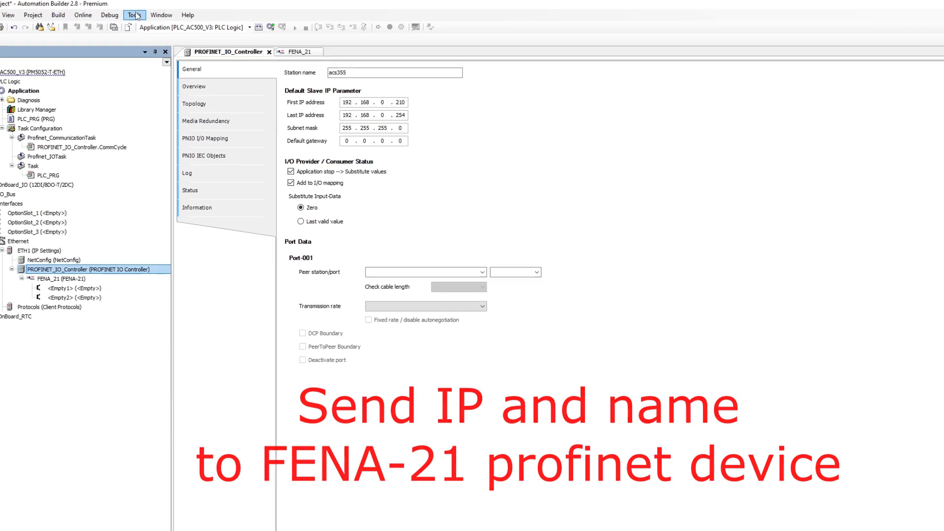
pyautogui.click(140, 20)
pyautogui.click(154, 35)
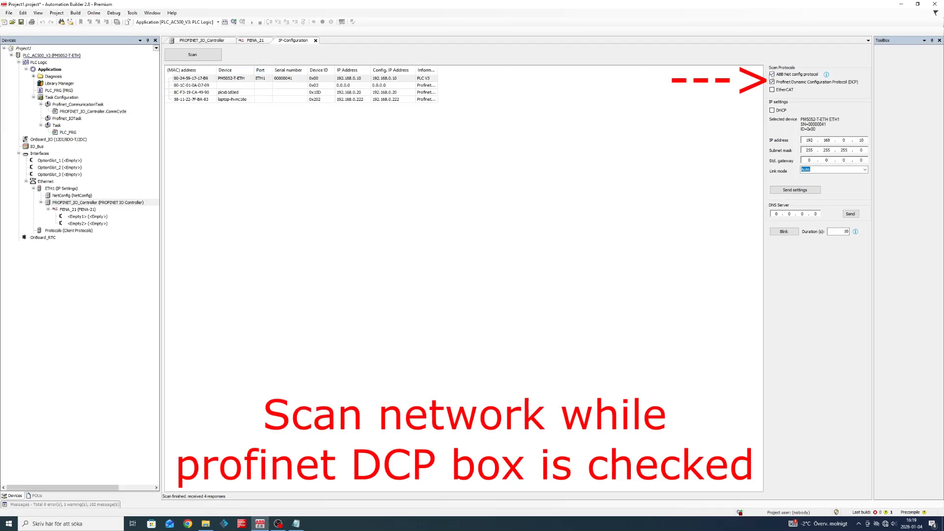
pyautogui.click(193, 54)
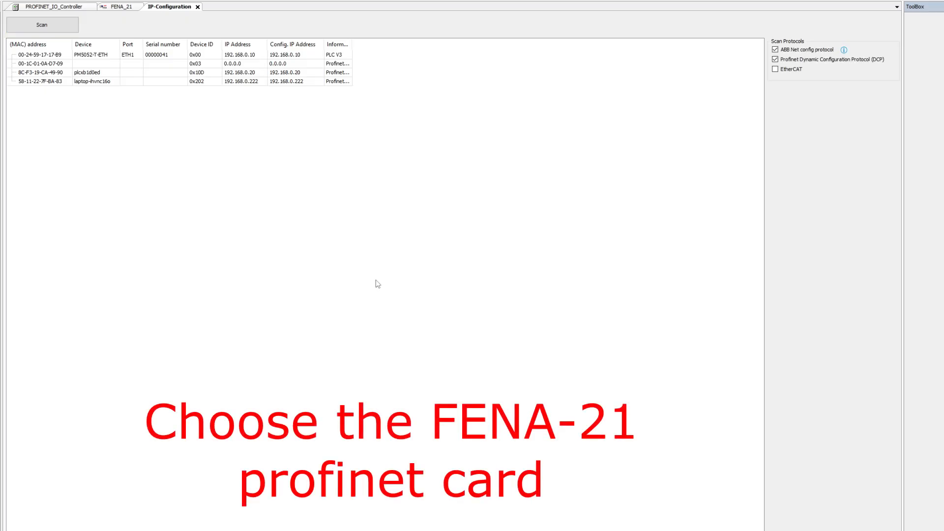
pyautogui.click(83, 65)
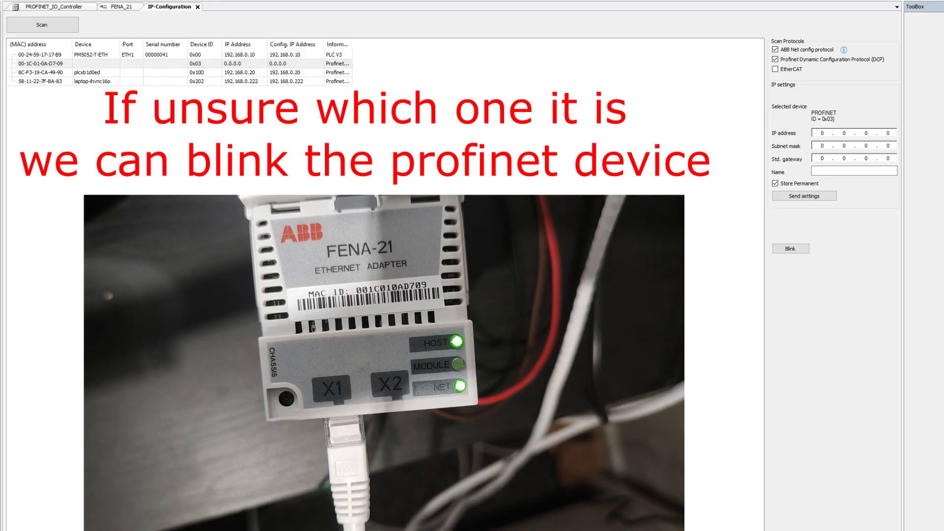
pyautogui.click(791, 249)
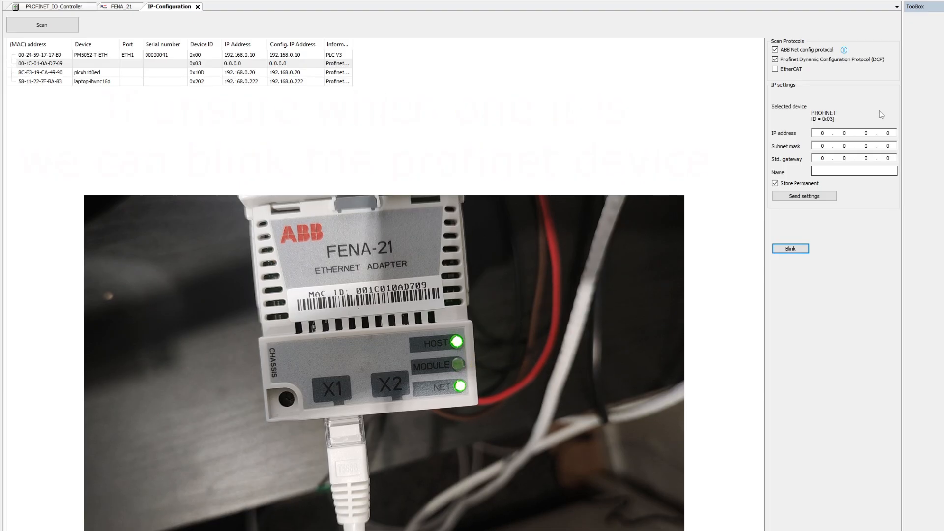
# Step: Send the selected PROFINET device IP address 192.168.0.210, subnet mask 255.255.255.0, a standard gateway and the name fena, and rescan the network
pyautogui.click(826, 132)
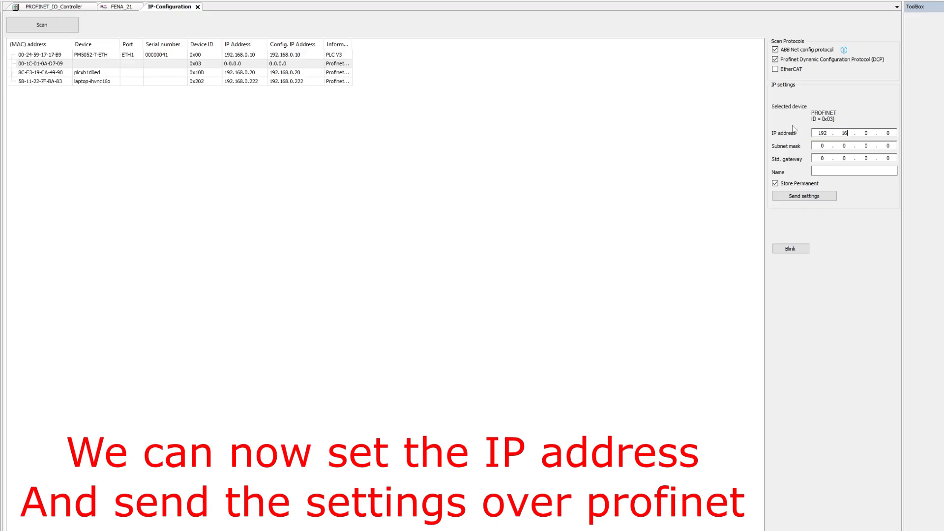
pyautogui.write('192.168')
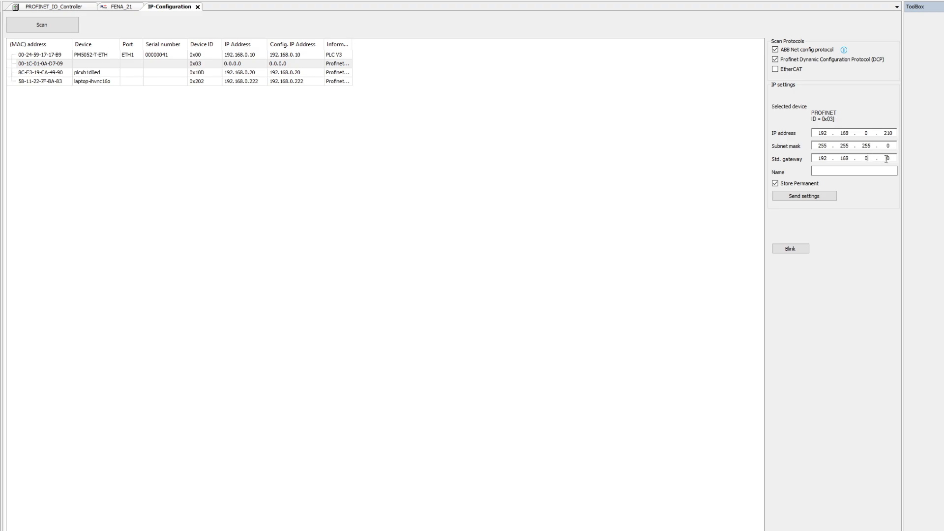
pyautogui.write('0')
pyautogui.click(863, 171)
pyautogui.click(819, 197)
pyautogui.click(42, 25)
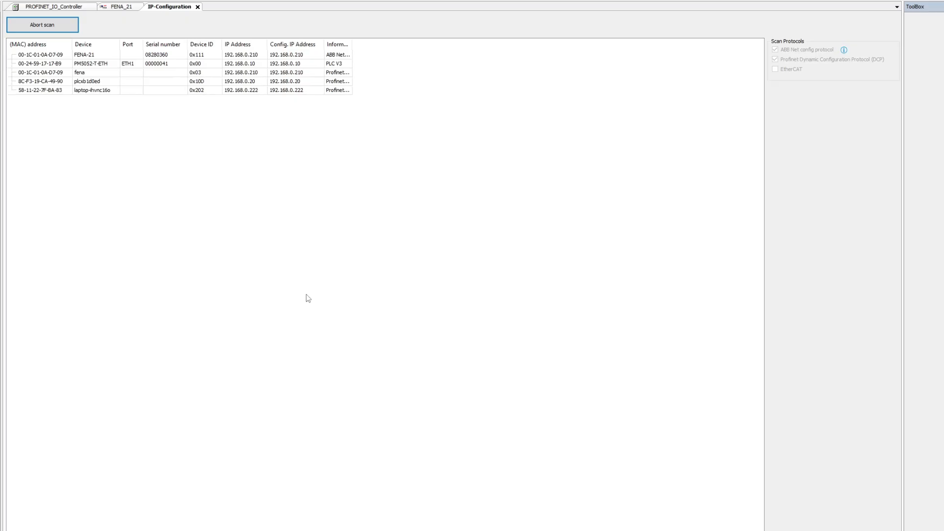
pyautogui.click(58, 74)
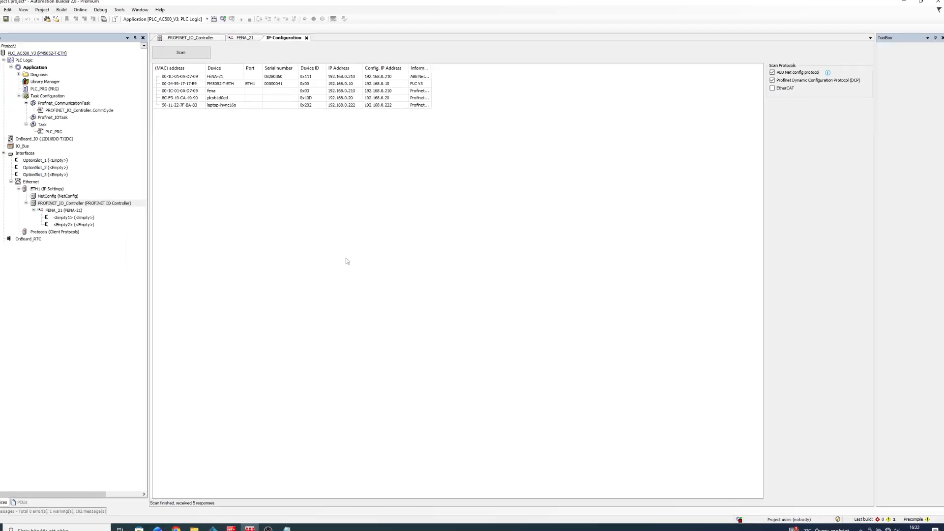
# Step: Set the default gateway of the FENA_21 device to 192.168.0.210 in its general settings
pyautogui.doubleClick(136, 211)
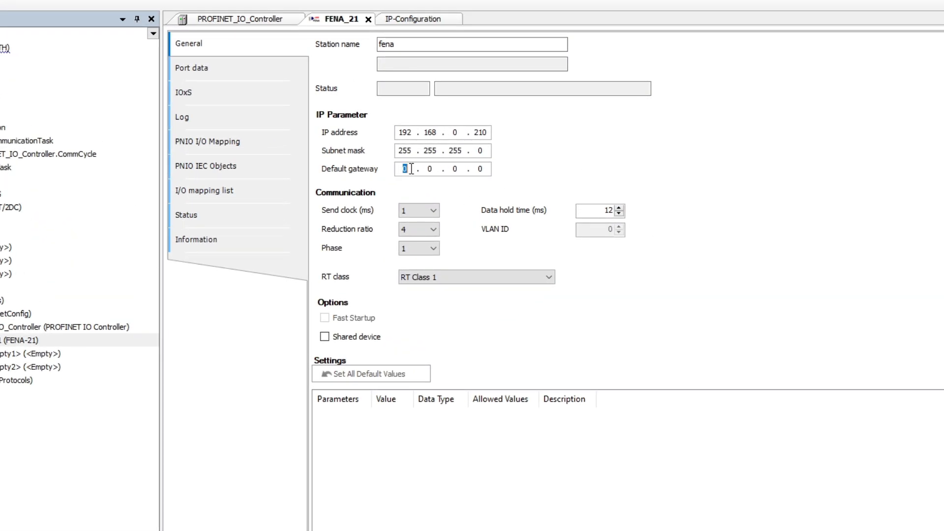
pyautogui.write('192')
pyautogui.moveTo(437, 171); pyautogui.dragTo(424, 169)
pyautogui.write('168')
pyautogui.moveTo(485, 170); pyautogui.dragTo(471, 170)
pyautogui.write('210')
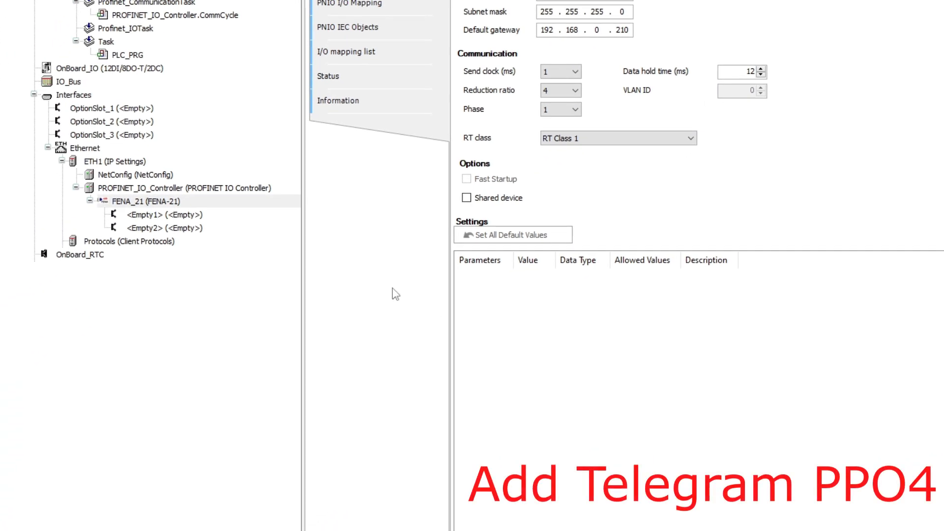
# Step: Replace the first empty slot below FENA_21 with the PPO Type 4 module
pyautogui.click(208, 202)
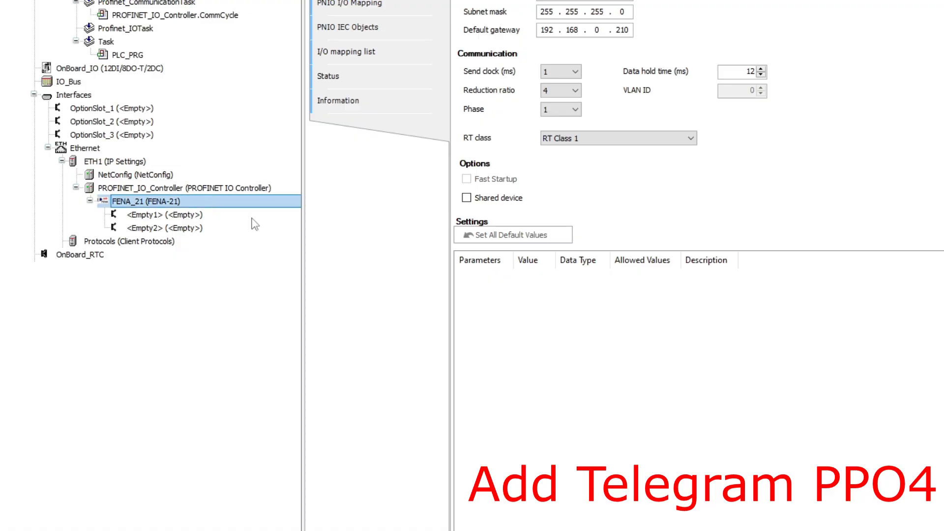
pyautogui.click(256, 218)
pyautogui.rightClick(274, 215)
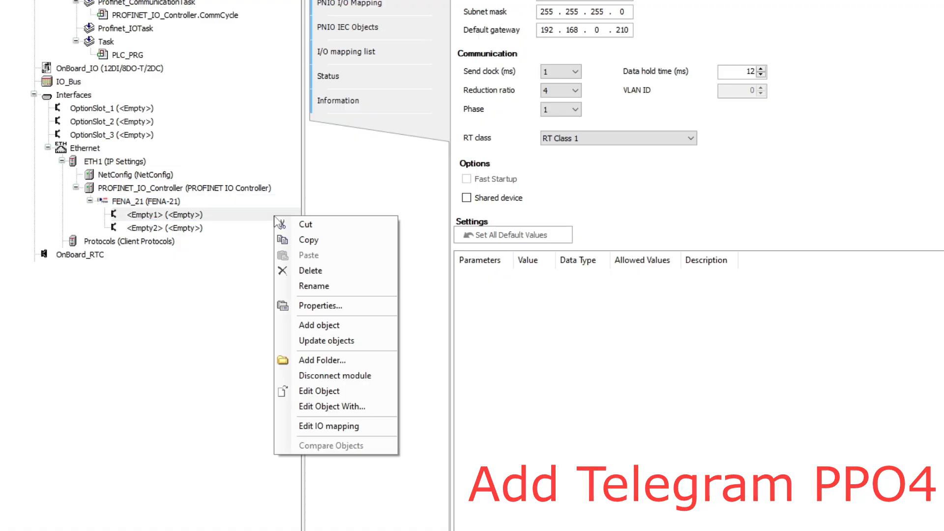
pyautogui.click(335, 326)
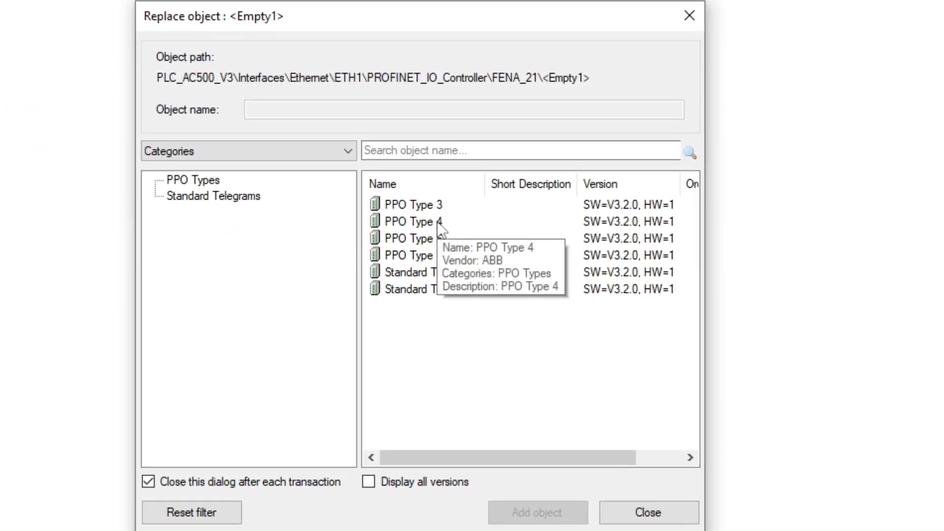
pyautogui.click(439, 223)
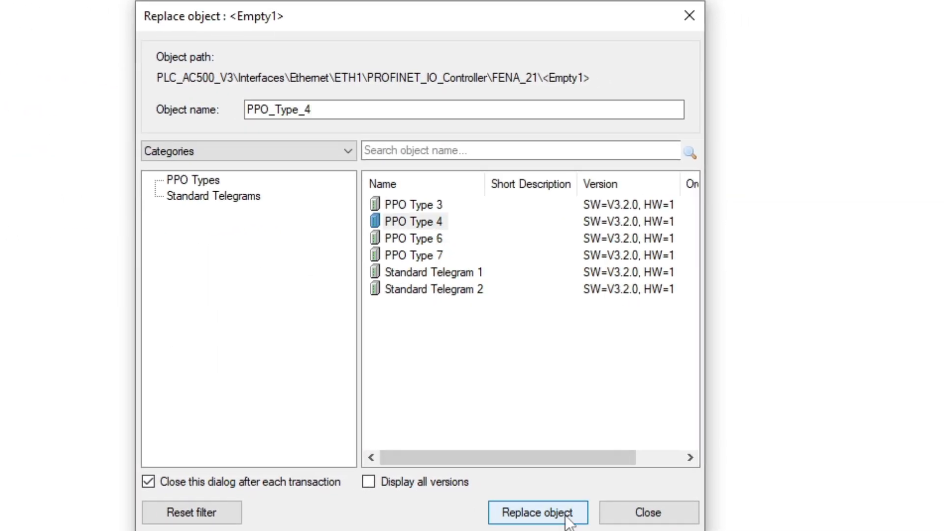
pyautogui.click(568, 521)
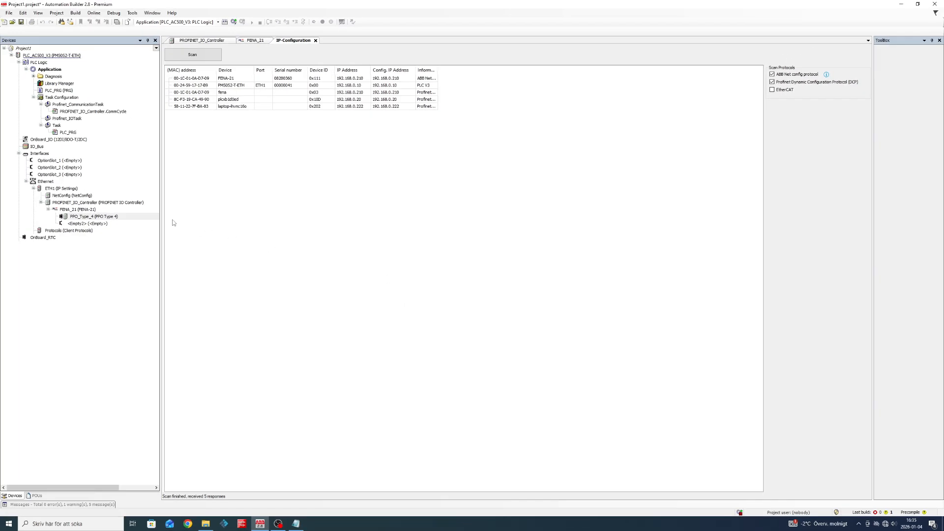
# Step: Show the PNIO Module I/O Mapping of PPO_Type_4 and widen the Channel column to read the full channel names
pyautogui.doubleClick(148, 216)
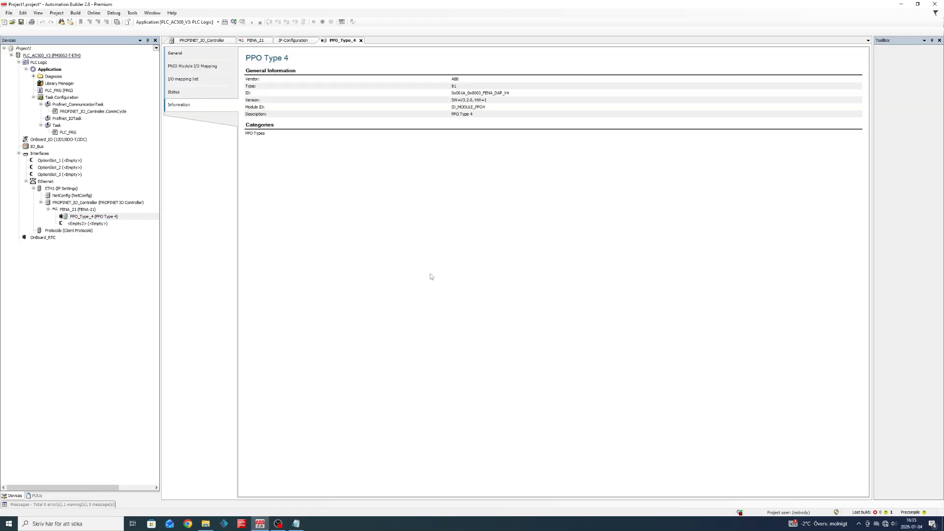
pyautogui.click(204, 79)
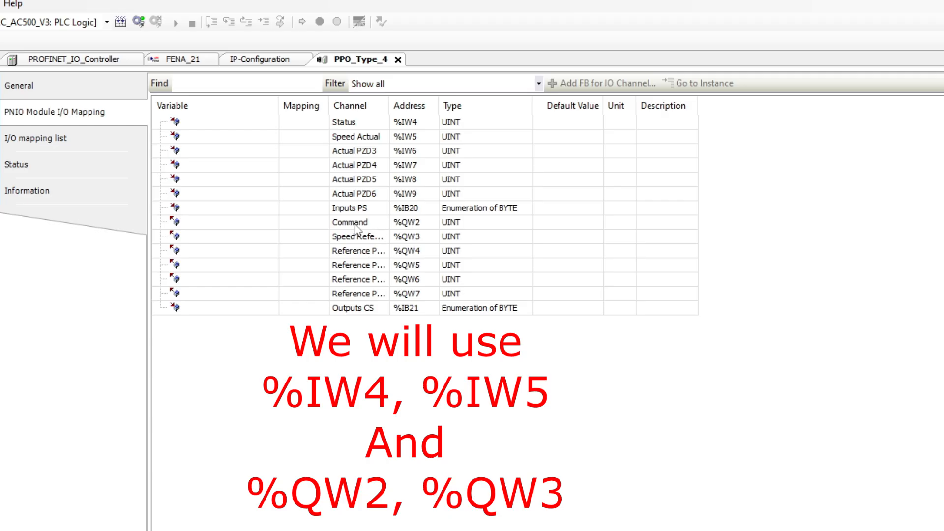
pyautogui.moveTo(389, 112); pyautogui.dragTo(447, 113)
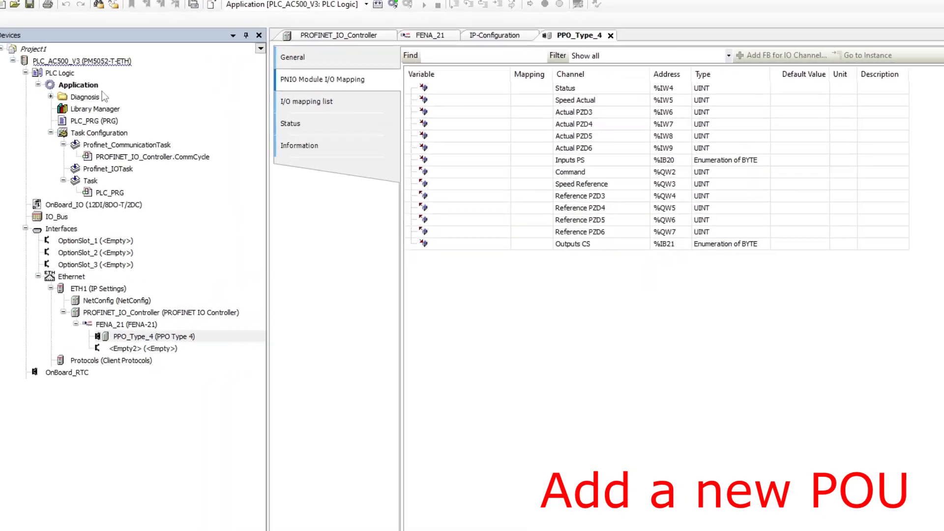
# Step: Add a POU named acs355_profinet_com below Application, as a Program in Ladder Logic Diagram (LD)
pyautogui.rightClick(146, 86)
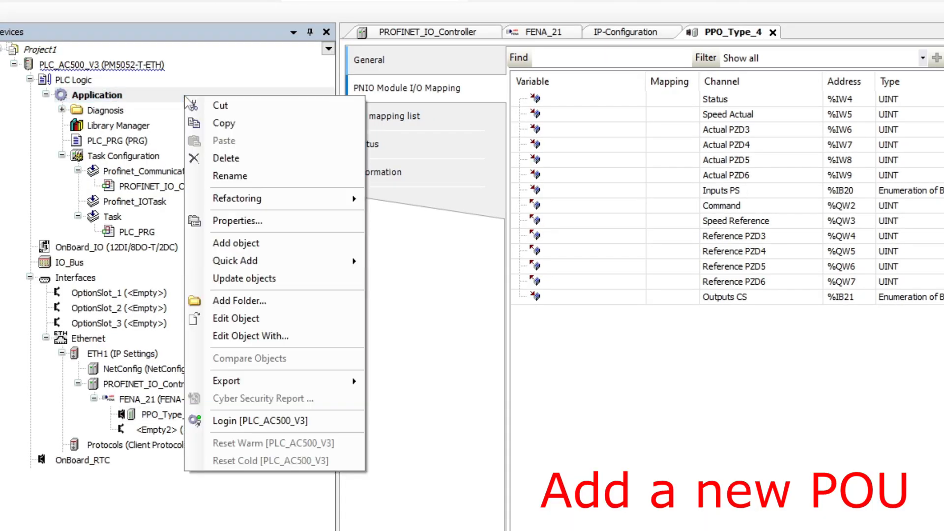
pyautogui.click(235, 243)
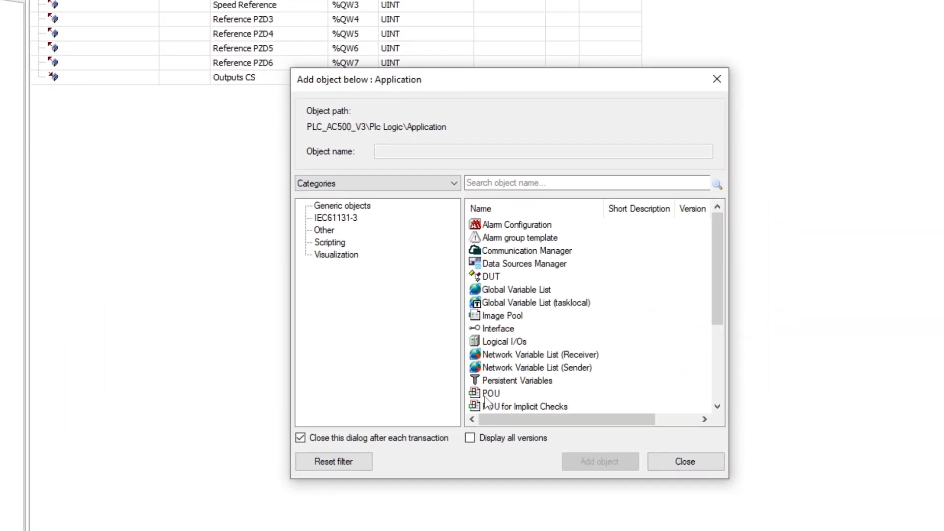
pyautogui.click(491, 393)
pyautogui.click(595, 459)
pyautogui.write('acs355')
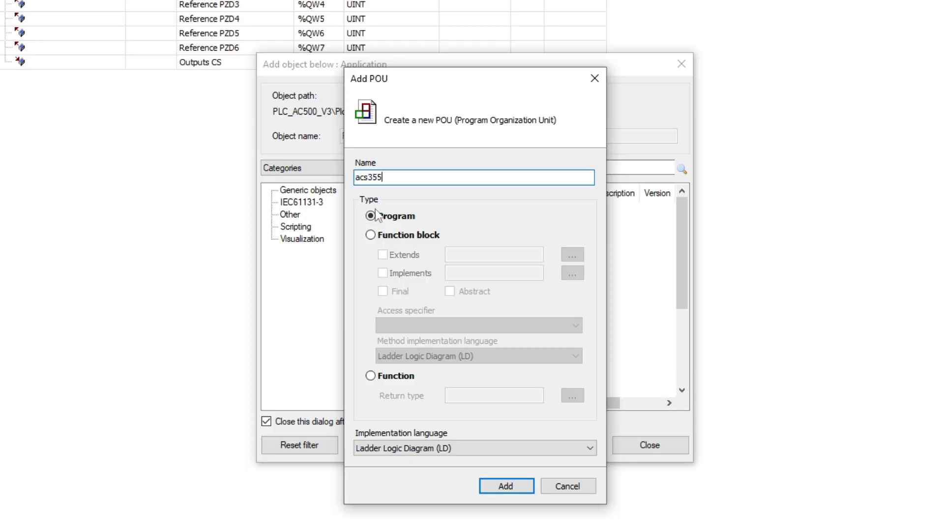
pyautogui.write('_profinet_com')
pyautogui.press('Return')
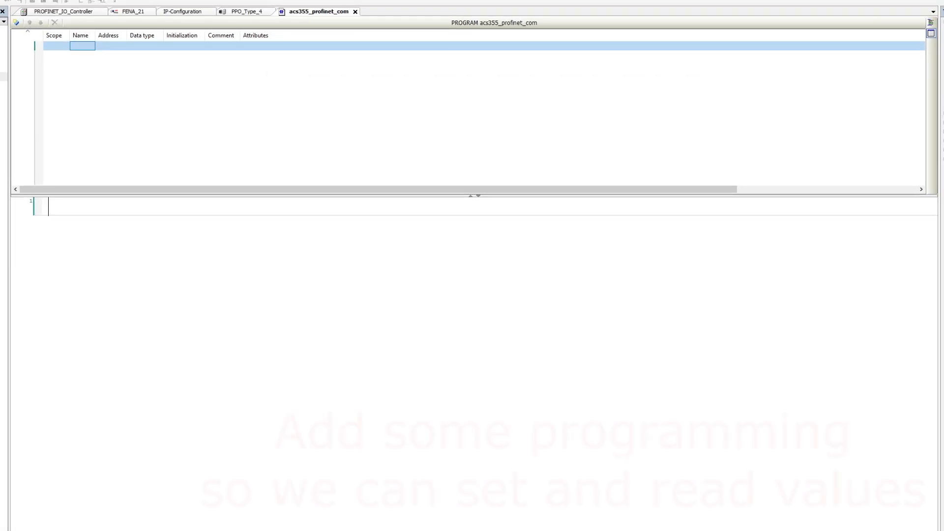
# Step: Insert a MOVE box into the first network of acs355_profinet_com
pyautogui.moveTo(943, 123); pyautogui.dragTo(82, 211)
pyautogui.click(89, 212)
pyautogui.write('MOVE')
pyautogui.press('Return')
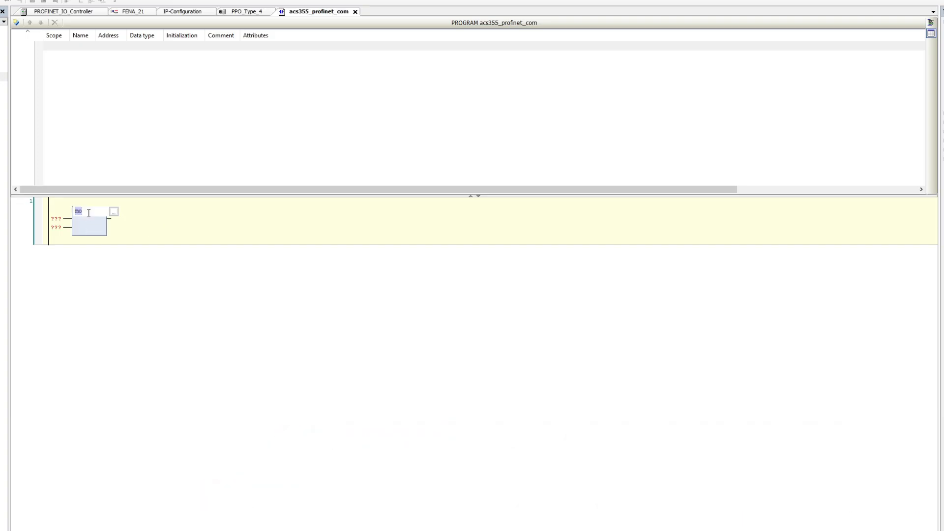
pyautogui.click(126, 222)
pyautogui.click(109, 218)
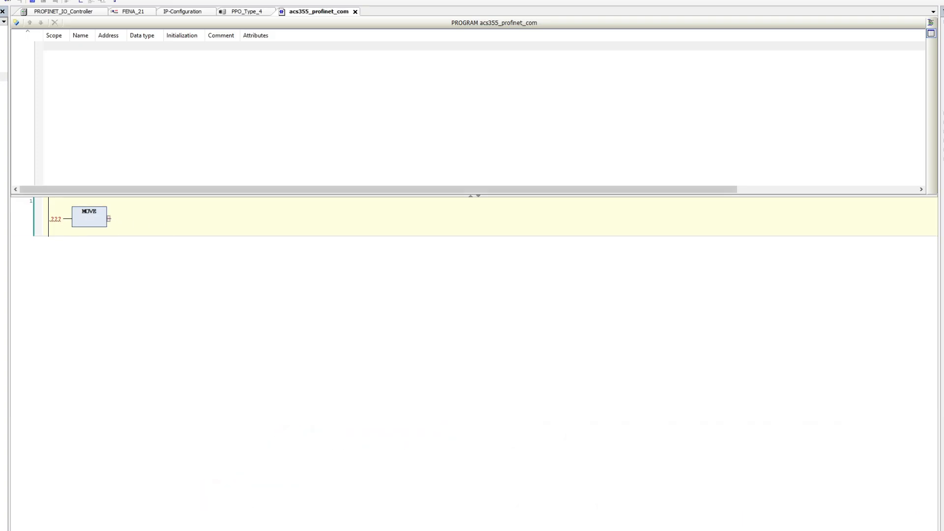
# Step: Assign the MOVE box's output to %QW2, the Command channel address in the PPO_Type_4 I/O mapping
pyautogui.hotkey('ctrl', 'a')
pyautogui.click(254, 12)
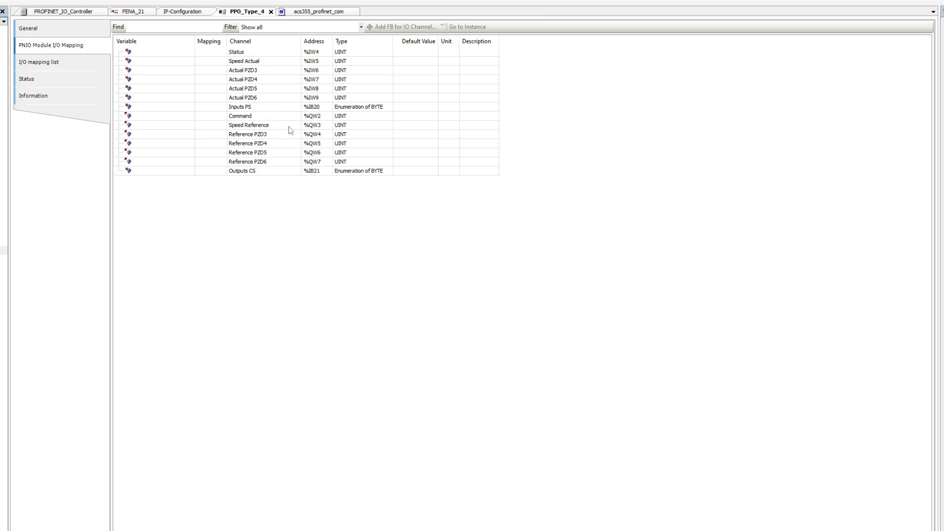
pyautogui.click(319, 11)
pyautogui.click(905, 209)
pyautogui.write('%QW2')
pyautogui.press('Return')
# Step: Copy the MOVE network and paste it three times, and set the second network's output to %QW3
pyautogui.click(338, 299)
pyautogui.click(42, 228)
pyautogui.hotkey('ctrl', 'c')
pyautogui.hotkey('ctrl', 'v')
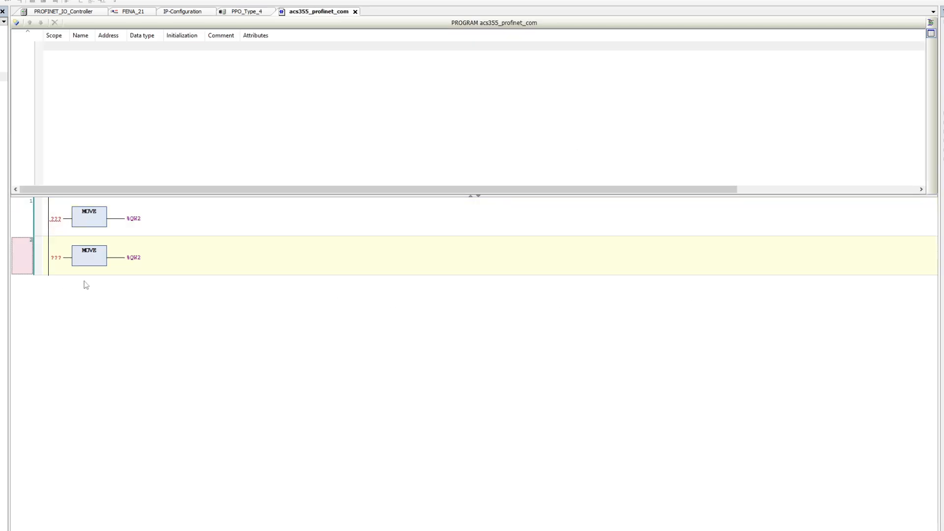
pyautogui.hotkey('ctrl', 'v')
pyautogui.hotkey('ctrl', 'v')
pyautogui.click(136, 259)
pyautogui.click(137, 258)
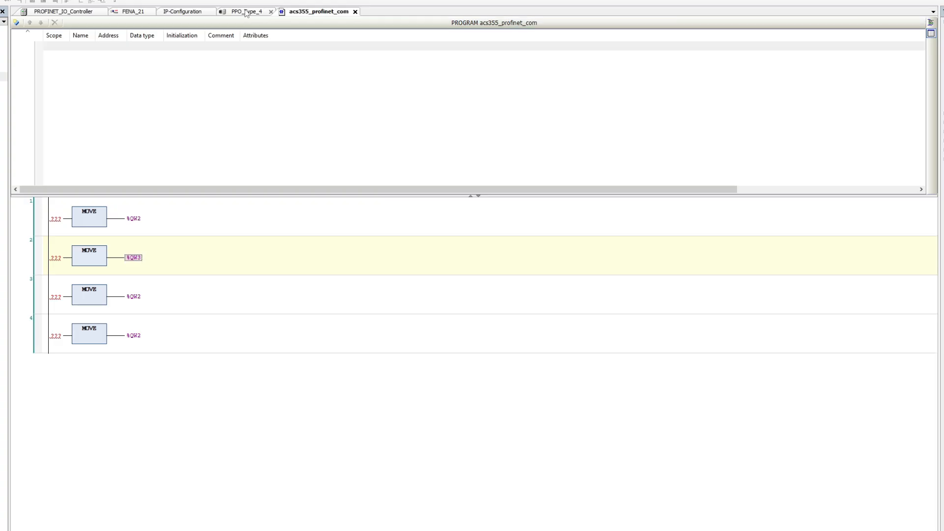
# Step: Set the third network's input to %IW4 and the fourth's to %IW5, the Status and Speed Actual addresses in the PPO_Type_4 mapping
pyautogui.click(247, 12)
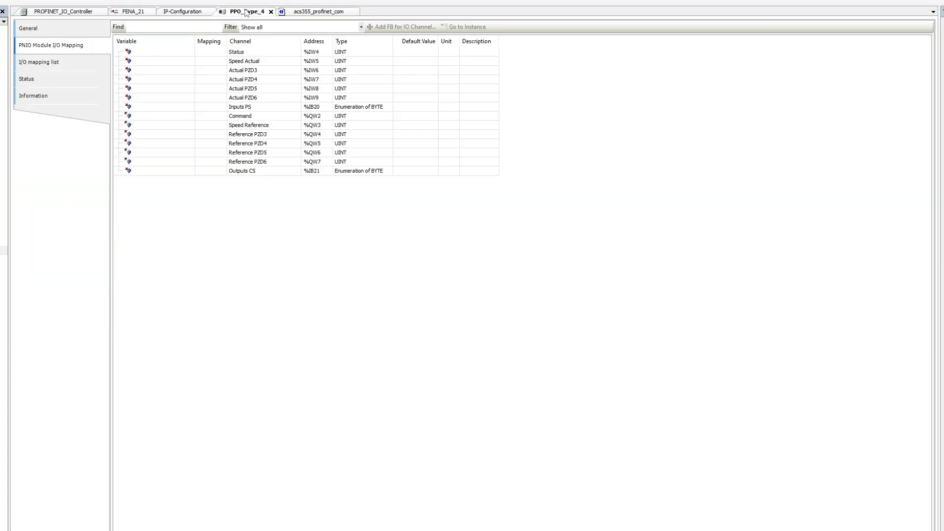
pyautogui.click(313, 15)
pyautogui.click(56, 297)
pyautogui.write('%IW4')
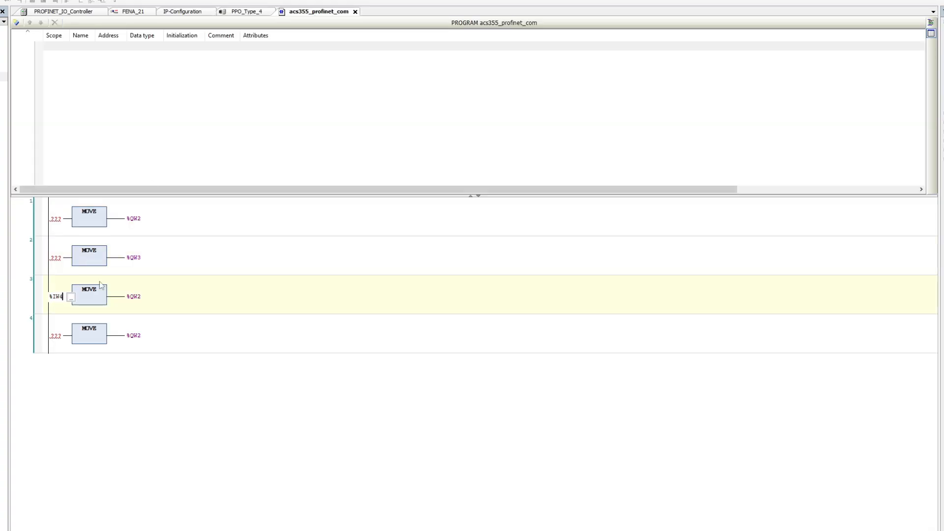
pyautogui.click(55, 336)
pyautogui.write('%IW5')
pyautogui.press('Return')
# Step: Enter Control_Word as the first network's input and declare it as a UINT variable
pyautogui.click(280, 225)
pyautogui.click(58, 219)
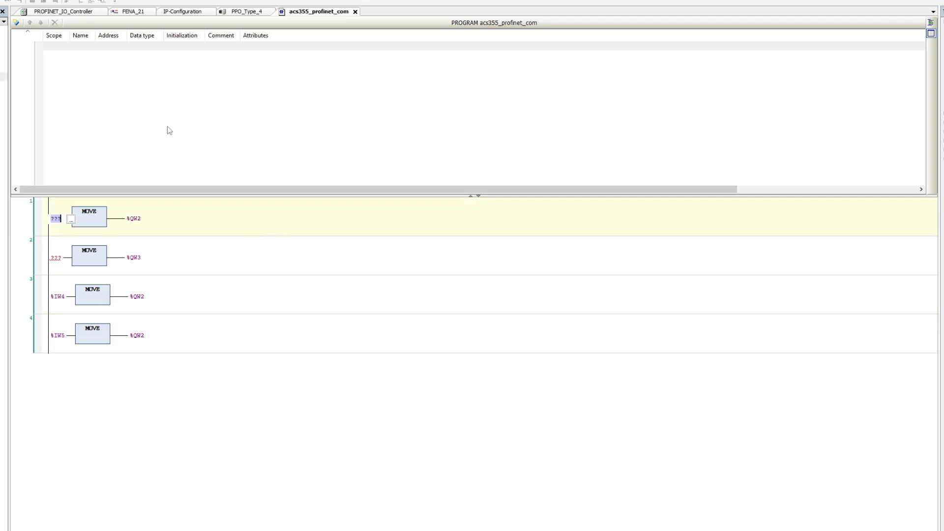
pyautogui.write('Control_Word')
pyautogui.press('Return')
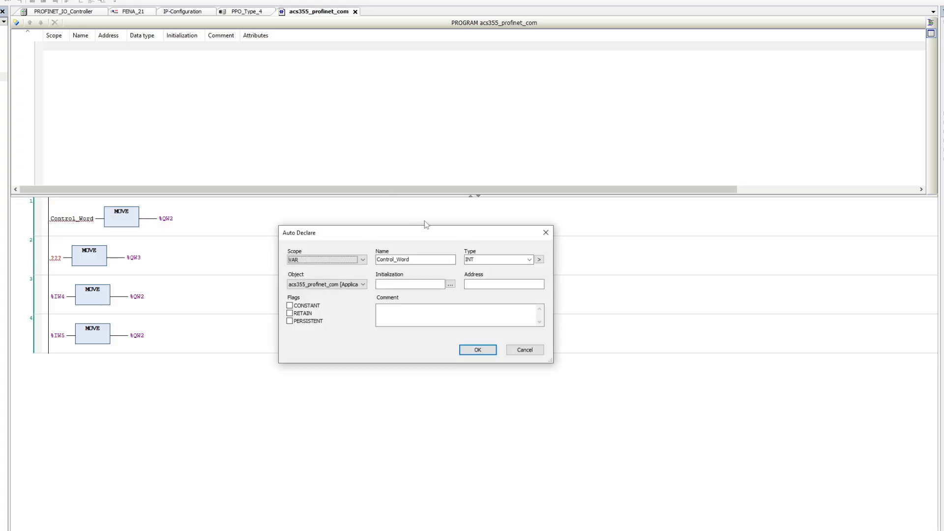
pyautogui.press('BackSpace')
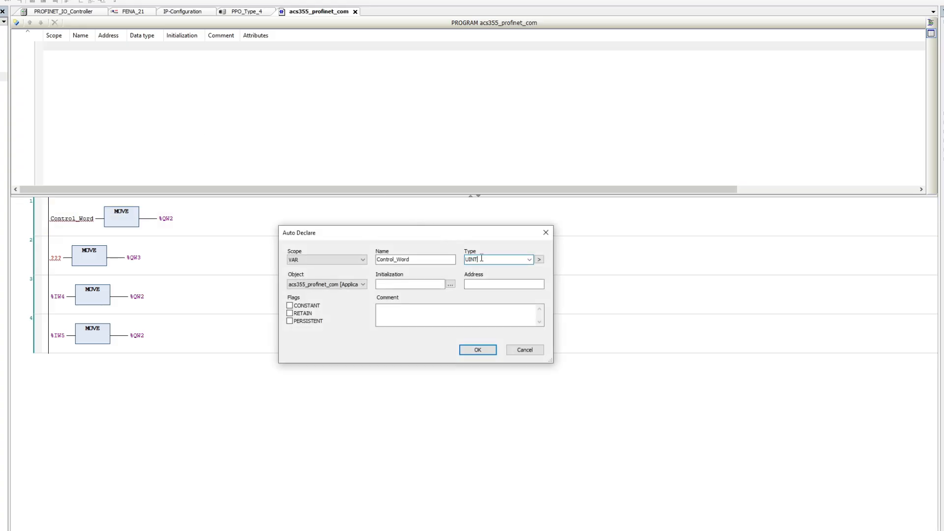
pyautogui.click(477, 350)
pyautogui.click(477, 350)
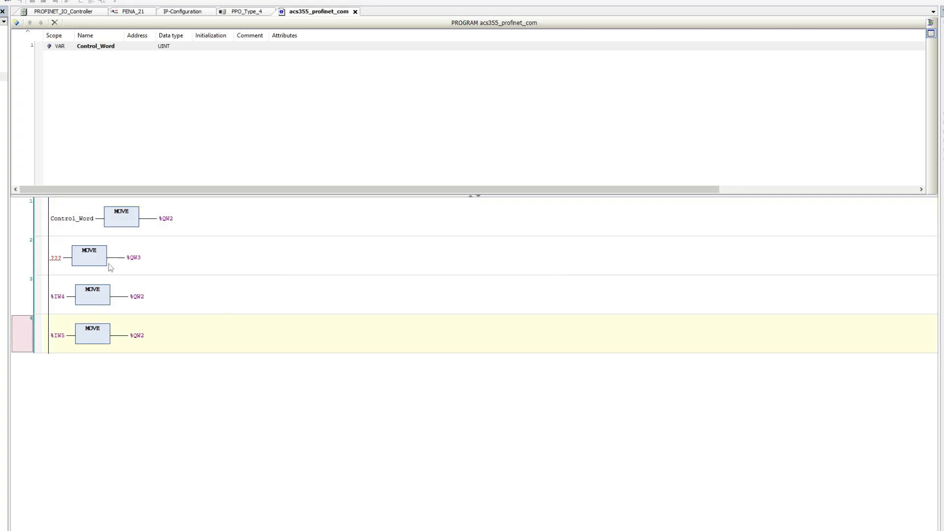
# Step: Enter Set_Speed as the second network's input and declare it as a UINT variable
pyautogui.click(62, 260)
pyautogui.write('Set_Speed')
pyautogui.press('Return')
pyautogui.write('UINT')
pyautogui.click(477, 350)
# Step: Enter Status_Word as the third network's output and declare it as a UINT variable
pyautogui.click(137, 297)
pyautogui.write('Status_Word')
pyautogui.press('Return')
pyautogui.write('UINT')
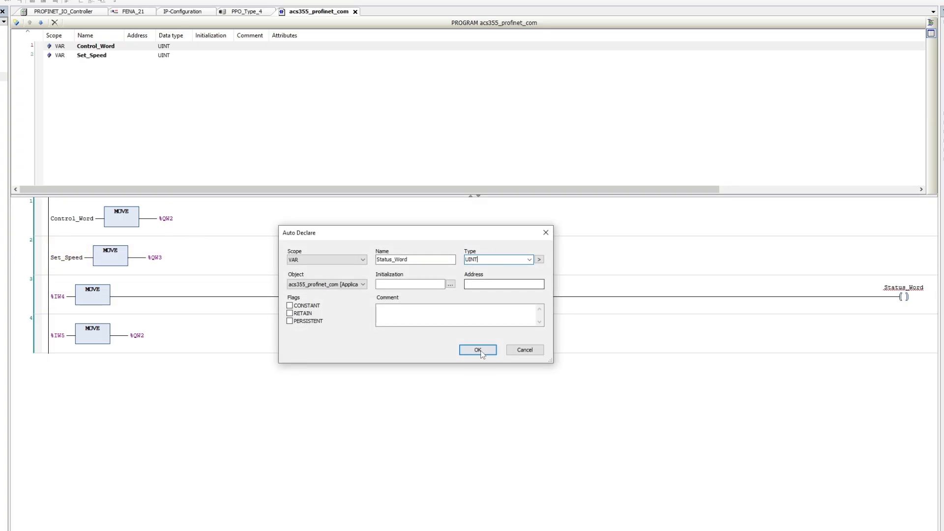
pyautogui.click(477, 350)
# Step: Enter Actual_Speed as the fourth network's output and declare it as a UINT variable
pyautogui.click(137, 335)
pyautogui.write('Actual_')
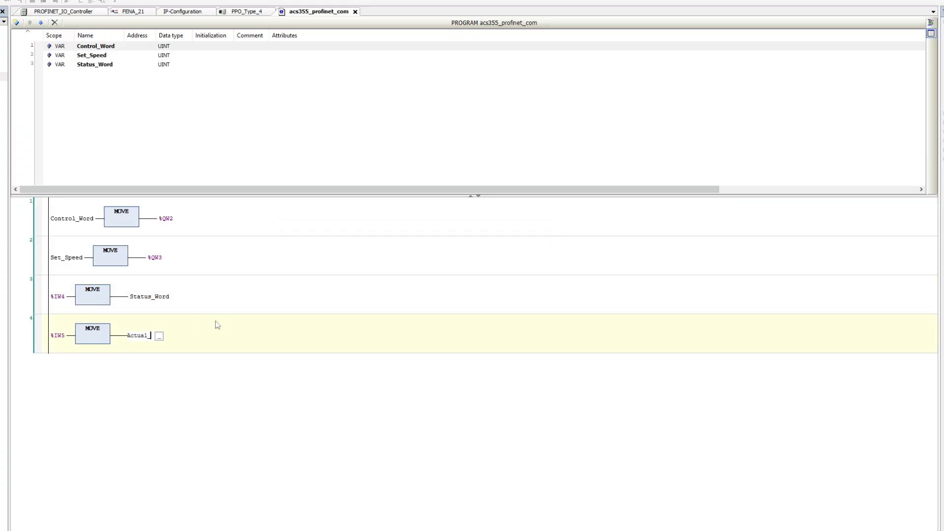
pyautogui.write('S')
pyautogui.press('Return')
pyautogui.click(405, 260)
pyautogui.write('peed')
pyautogui.doubleClick(484, 261)
pyautogui.write('UINT')
pyautogui.click(478, 350)
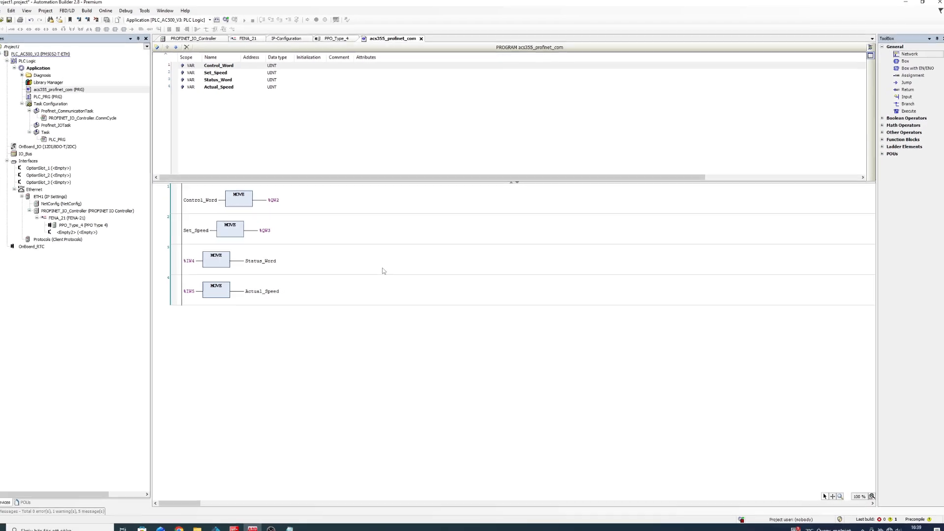
# Step: Add a call of the acs355_profinet_com program to the cyclic Task that already calls PLC_PRG
pyautogui.click(383, 253)
pyautogui.moveTo(60, 89); pyautogui.dragTo(81, 122)
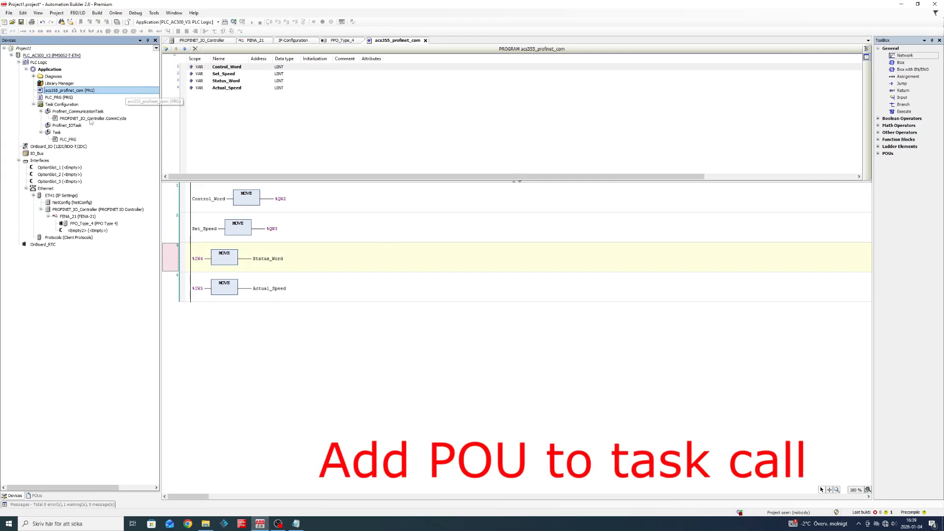
pyautogui.doubleClick(58, 132)
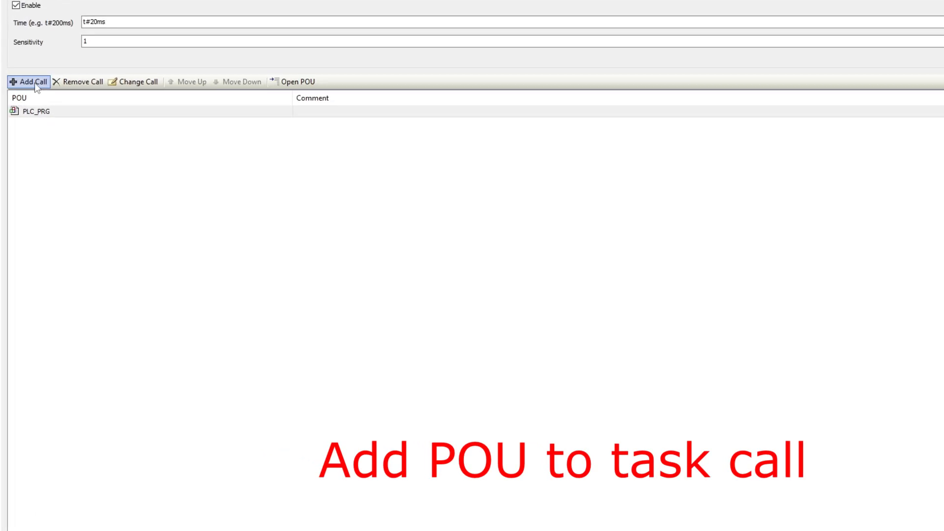
pyautogui.click(35, 83)
pyautogui.click(415, 118)
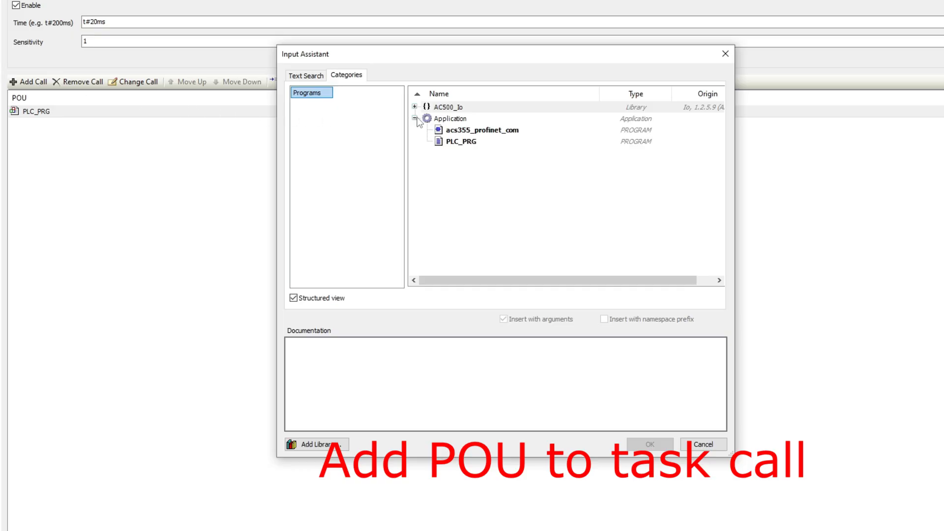
pyautogui.click(483, 130)
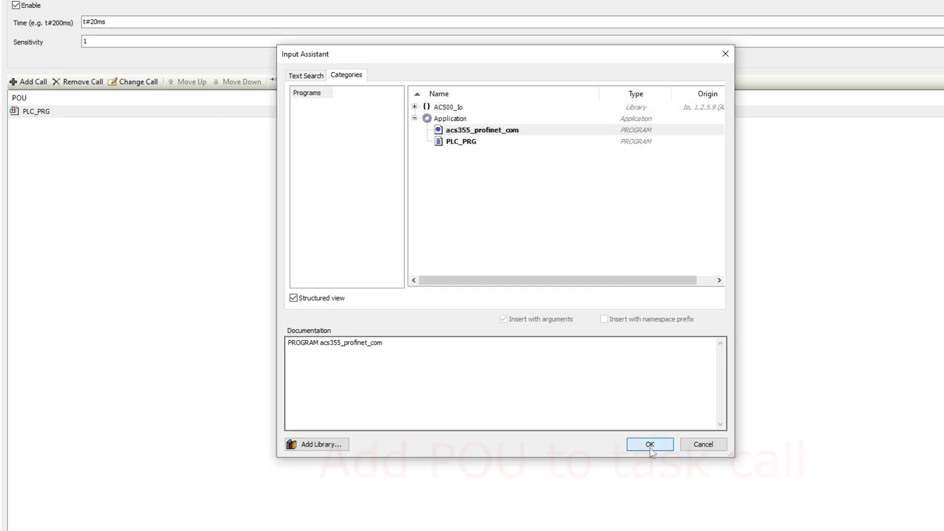
pyautogui.click(649, 444)
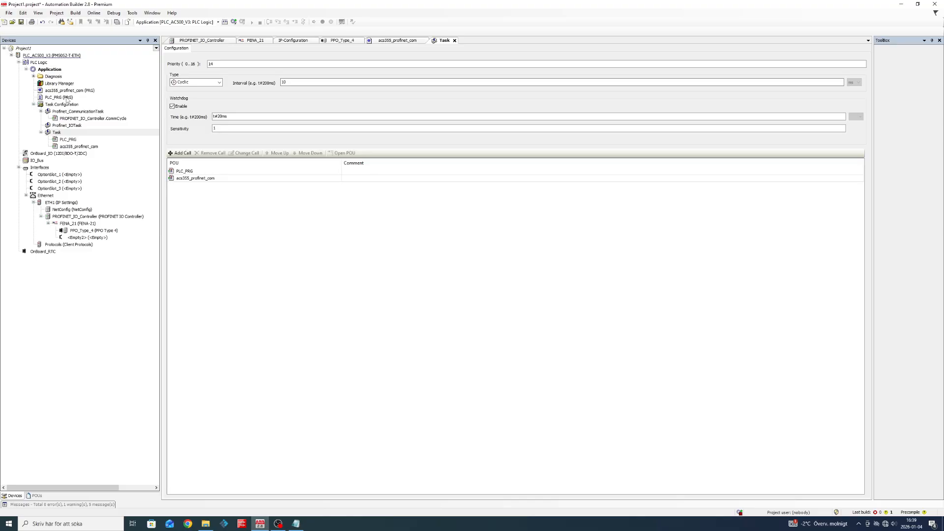
# Step: Open acs355_profinet_com, compile the program and log in to PLC_AC500_V3, downloading the latest code over the existing application
pyautogui.doubleClick(73, 91)
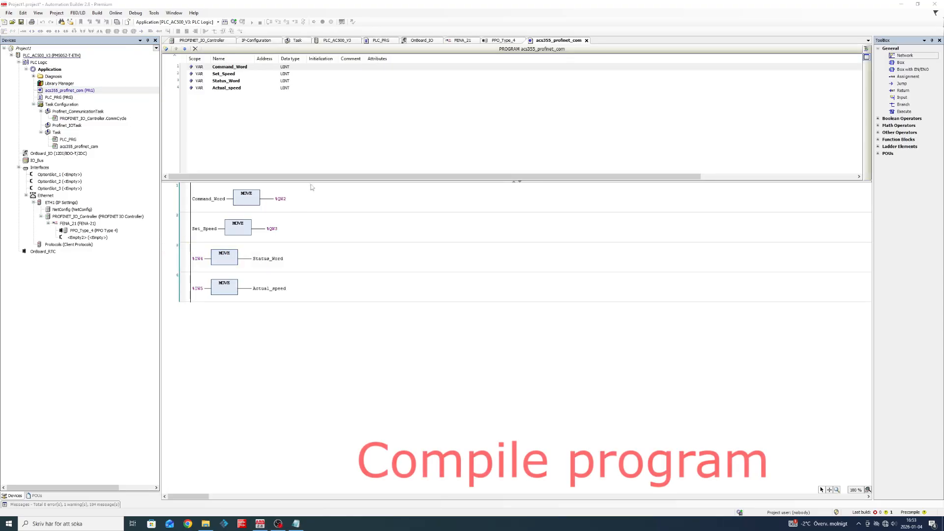
pyautogui.press('F11')
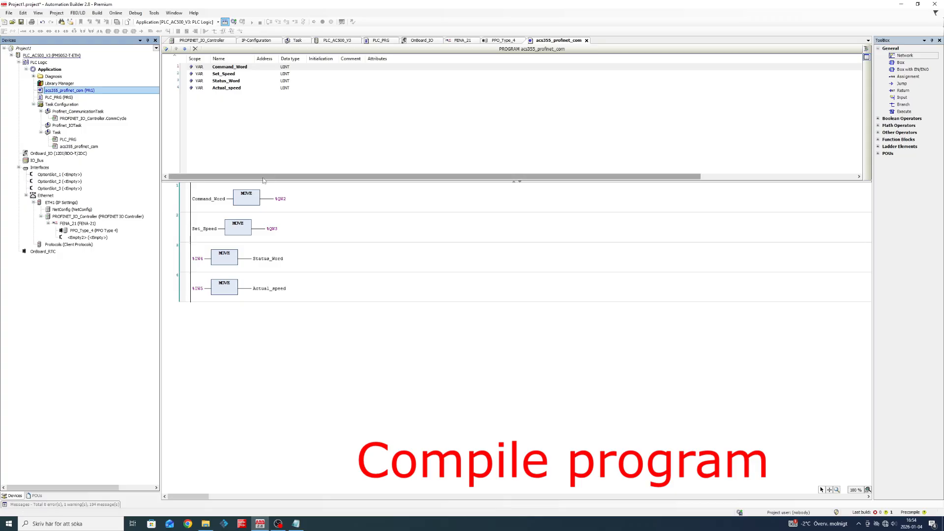
pyautogui.click(140, 55)
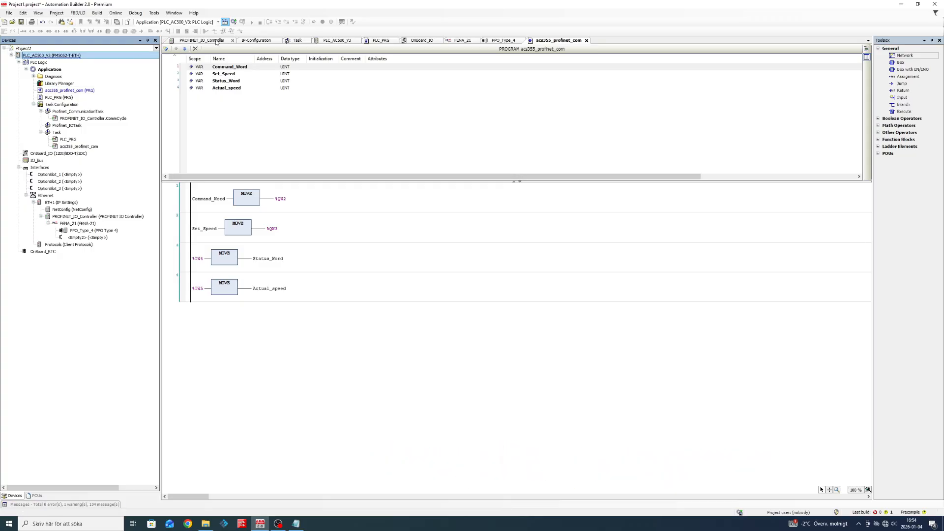
pyautogui.click(234, 21)
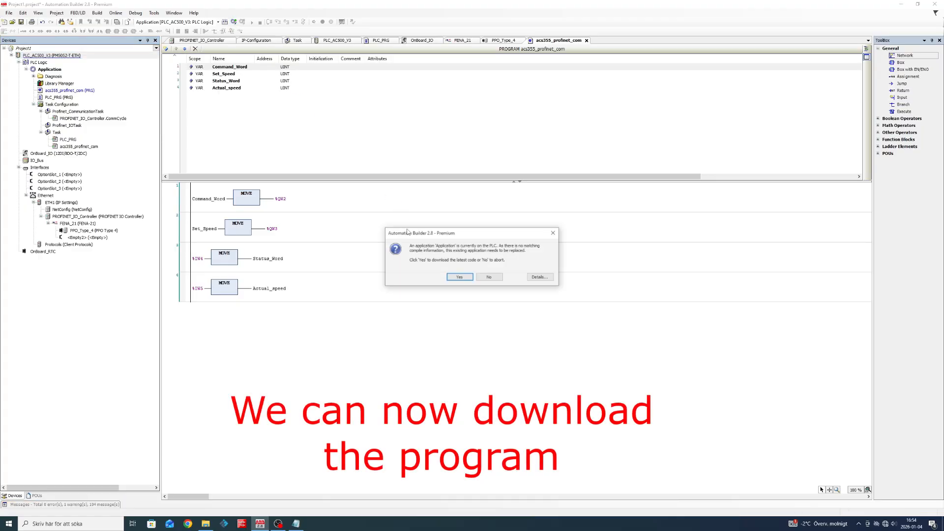
pyautogui.click(460, 276)
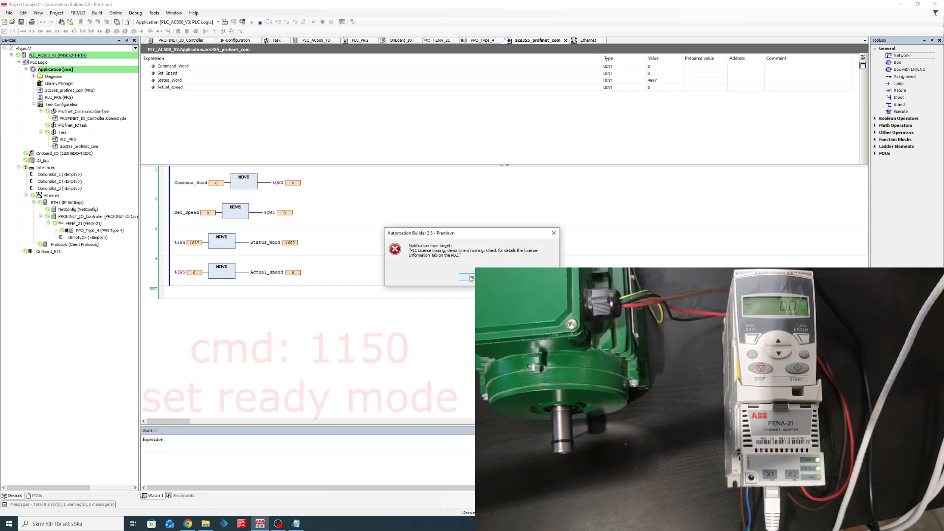
pyautogui.click(467, 277)
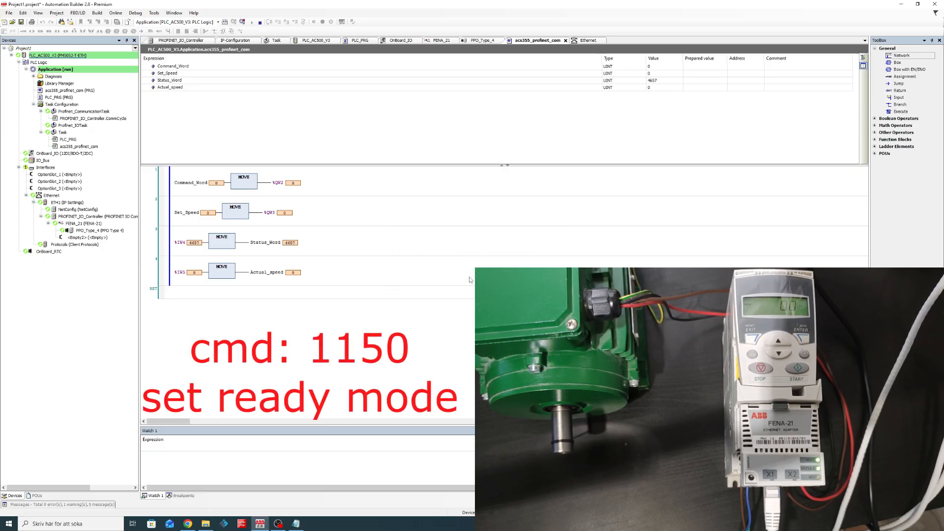
# Step: Write the value 1150 to Command_Word online to put the drive in ready mode
pyautogui.doubleClick(216, 186)
pyautogui.write('1150')
pyautogui.press('Return')
pyautogui.hotkey('ctrl', 'F7')
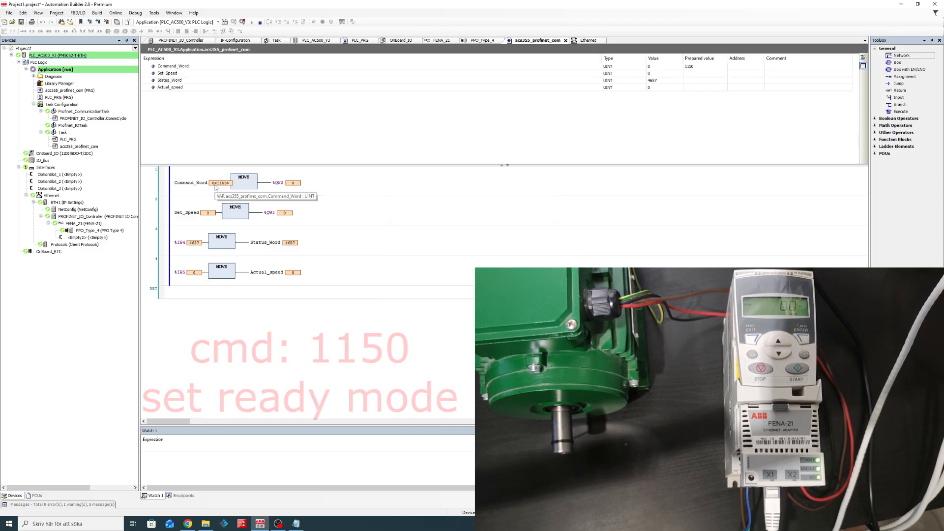
# Step: Write the value 15000 to Set_Speed online to give the drive its frequency reference
pyautogui.doubleClick(208, 213)
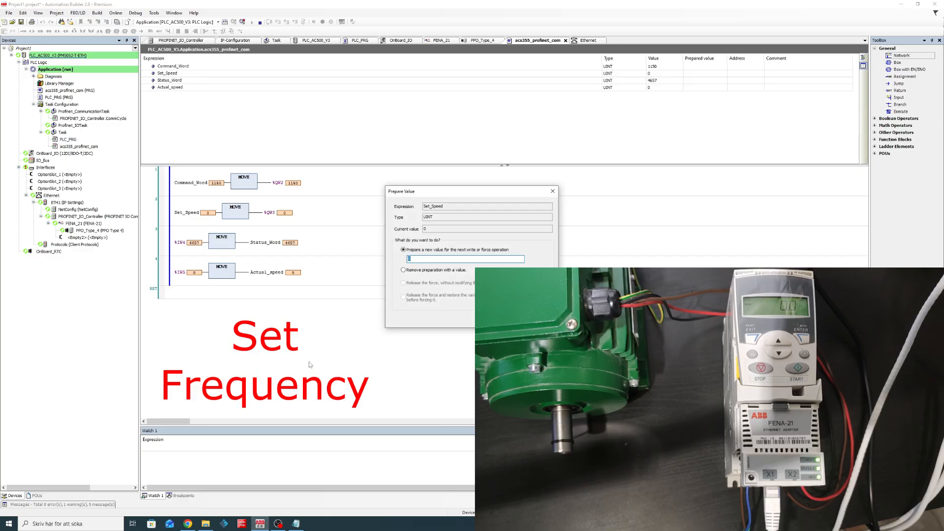
pyautogui.write('15000')
pyautogui.press('Return')
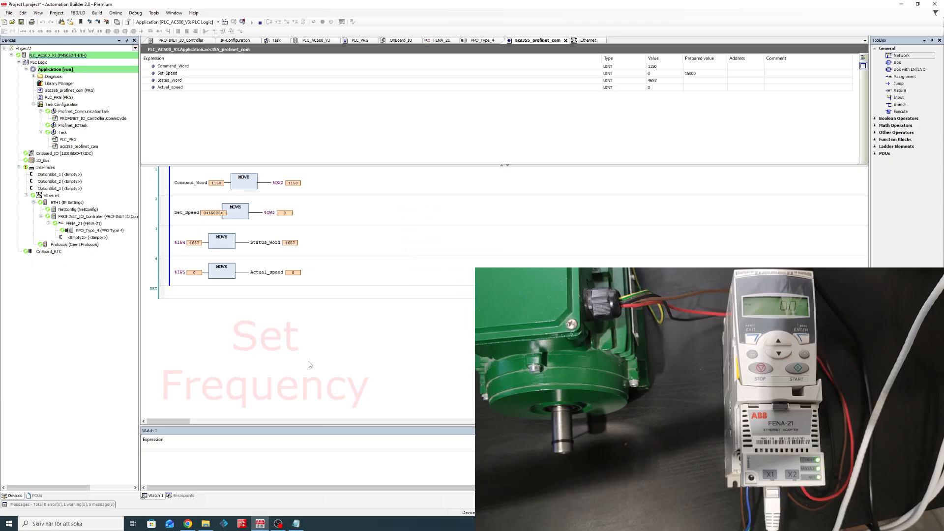
pyautogui.hotkey('ctrl', 'F7')
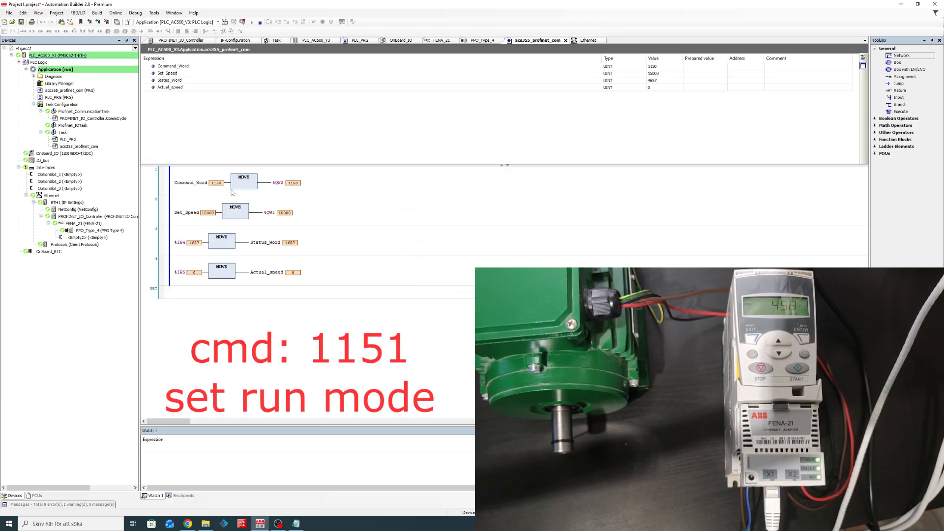
# Step: Write the value 1151 to Command_Word online to put the drive in run mode
pyautogui.doubleClick(216, 182)
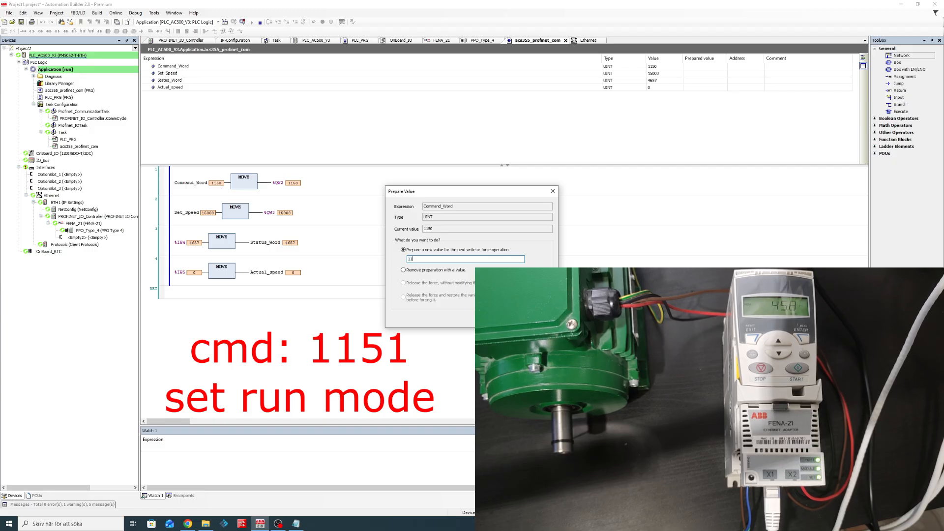
pyautogui.press('Return')
pyautogui.hotkey('ctrl', 'F7')
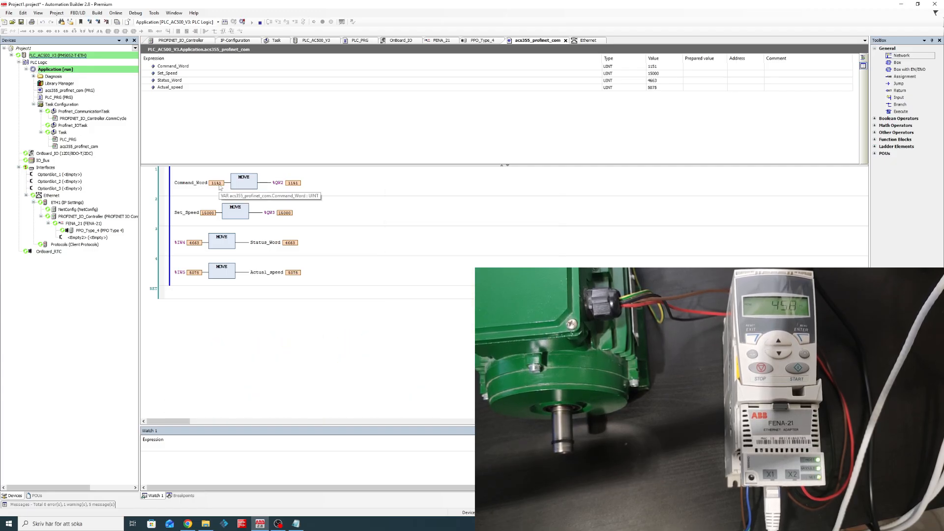
# Step: Write the value 10000 to Set_Speed online to change the drive's speed while it is running
pyautogui.doubleClick(208, 213)
pyautogui.write('10000')
pyautogui.press('Return')
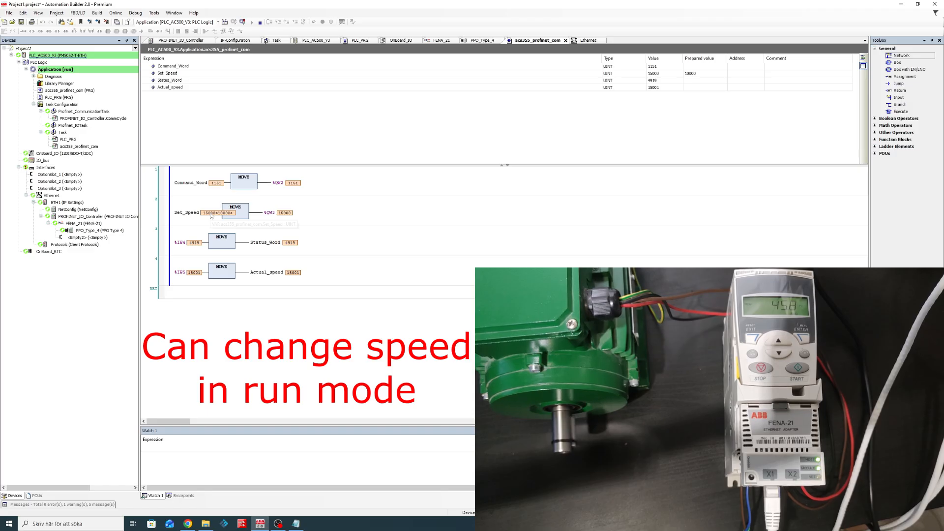
pyautogui.hotkey('ctrl', 'F7')
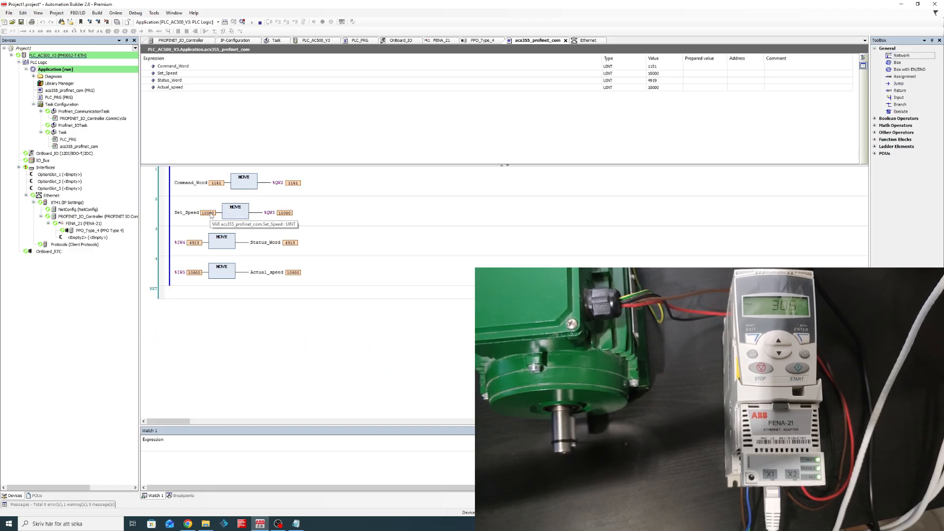
# Step: Write the value 5000 to Set_Speed online to lower the running drive's speed
pyautogui.doubleClick(208, 213)
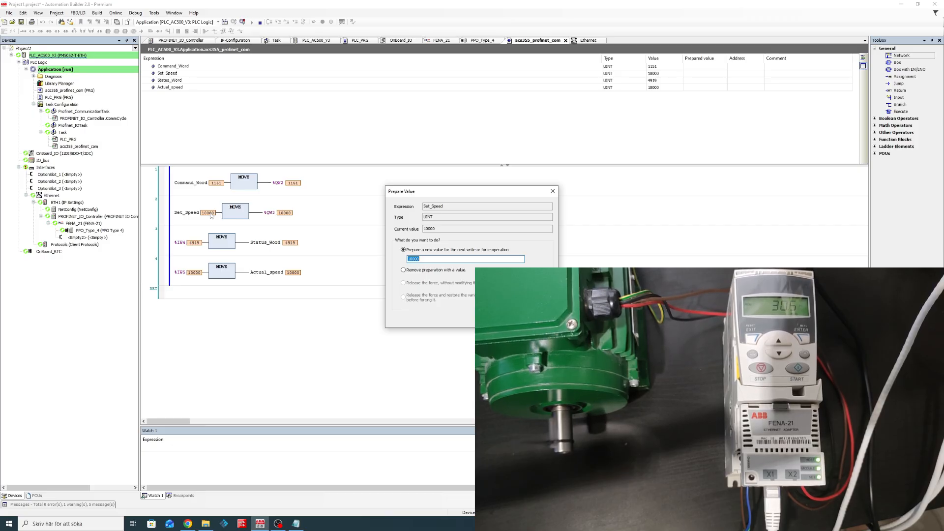
pyautogui.write('5000')
pyautogui.press('Return')
pyautogui.hotkey('ctrl', 'F7')
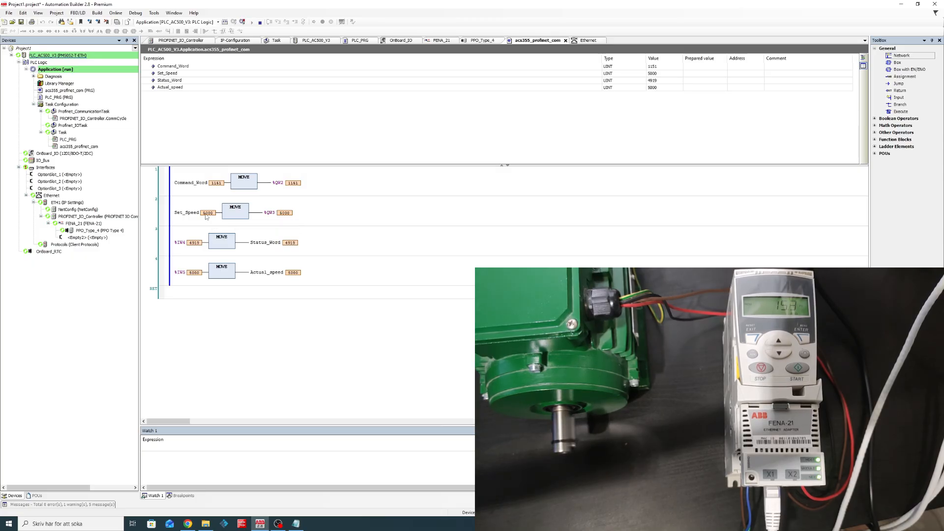
# Step: Write the value 14000 to Set_Speed online to raise the running drive's speed
pyautogui.doubleClick(207, 214)
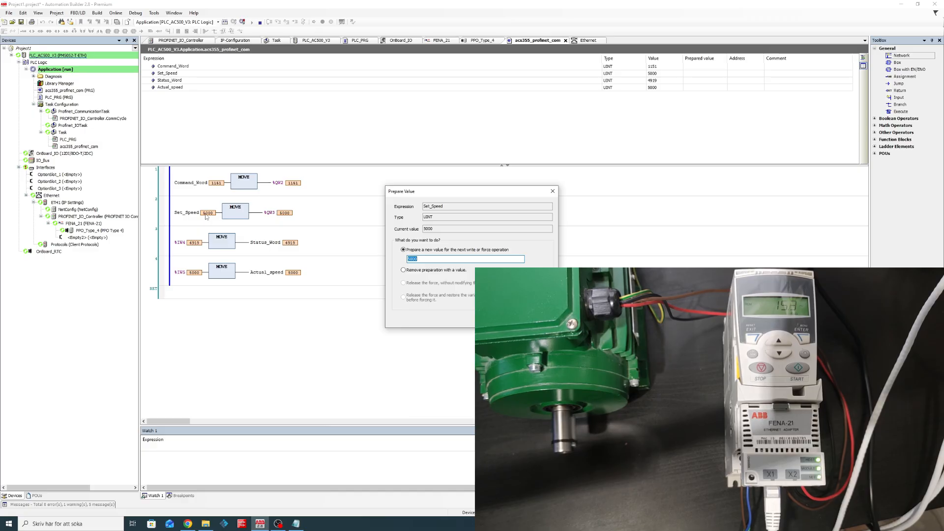
pyautogui.write('14000')
pyautogui.press('Return')
pyautogui.hotkey('ctrl', 'F7')
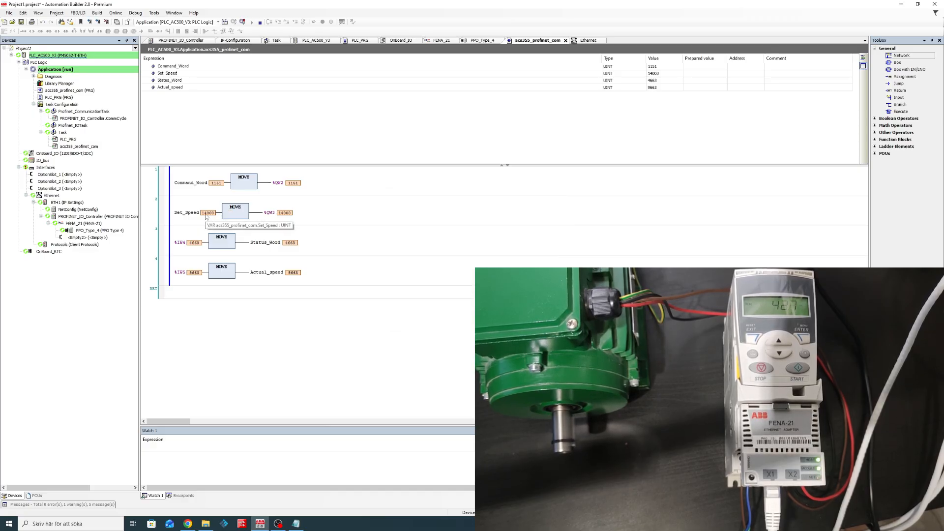
# Step: Write the value 1150 to Command_Word online to stop the drive and return it to ready mode
pyautogui.doubleClick(216, 183)
pyautogui.write('1500')
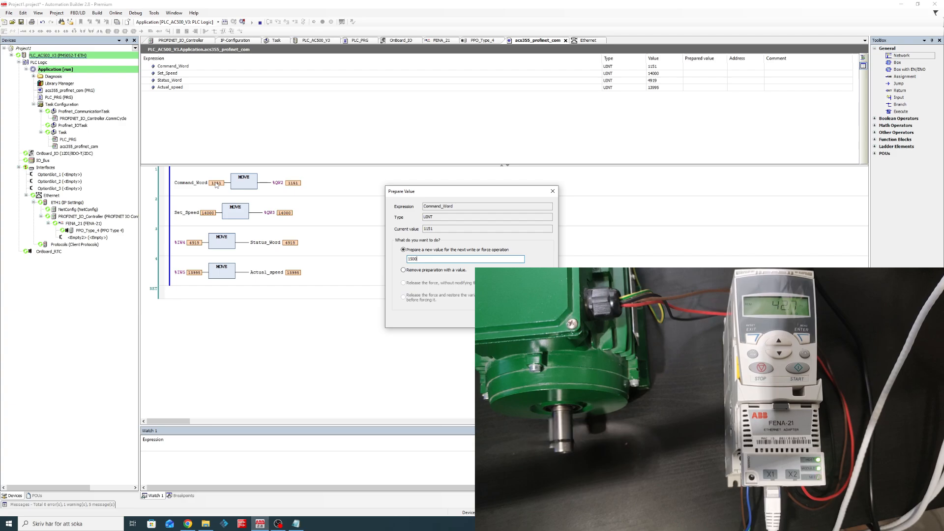
pyautogui.press('BackSpace')
pyautogui.press('BackSpace')
pyautogui.write('150')
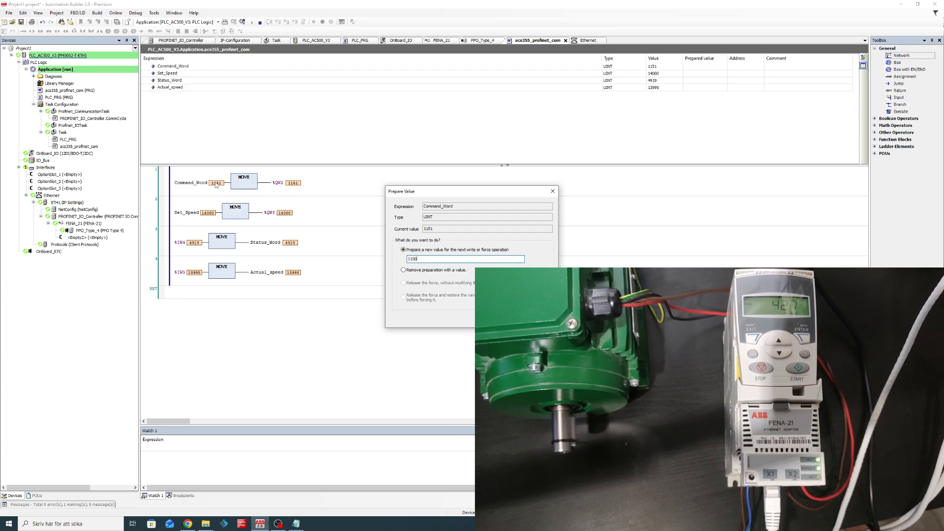
pyautogui.press('Return')
pyautogui.hotkey('ctrl', 'F7')
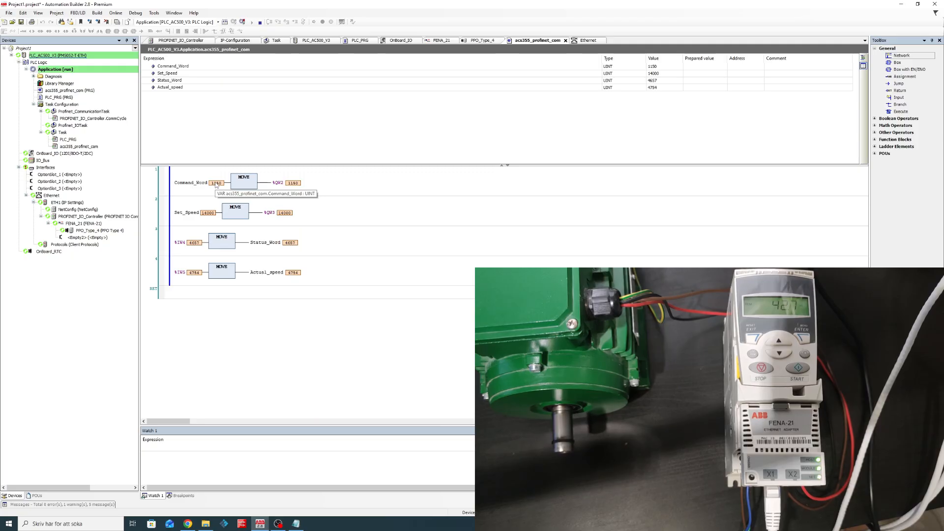
# Step: Write the value 0 to Set_Speed online to clear the drive's speed reference
pyautogui.doubleClick(208, 212)
pyautogui.write('0')
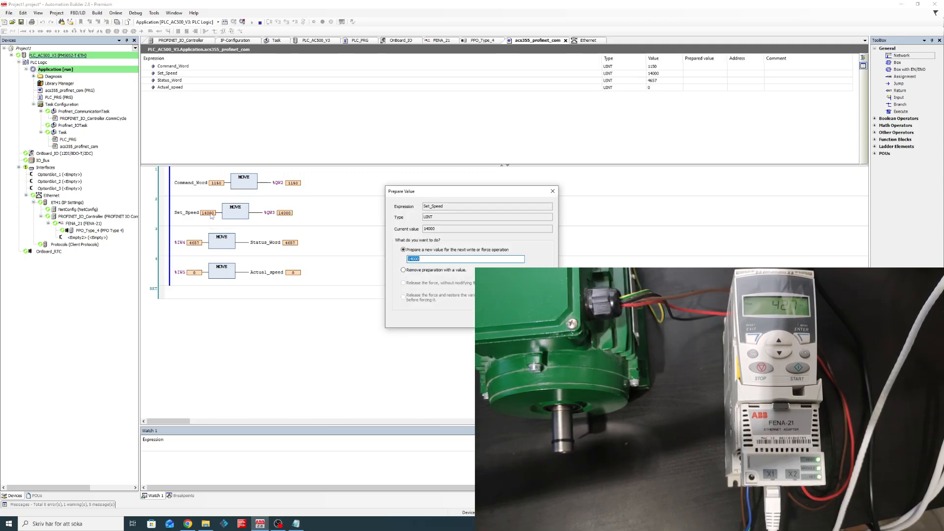
pyautogui.press('Return')
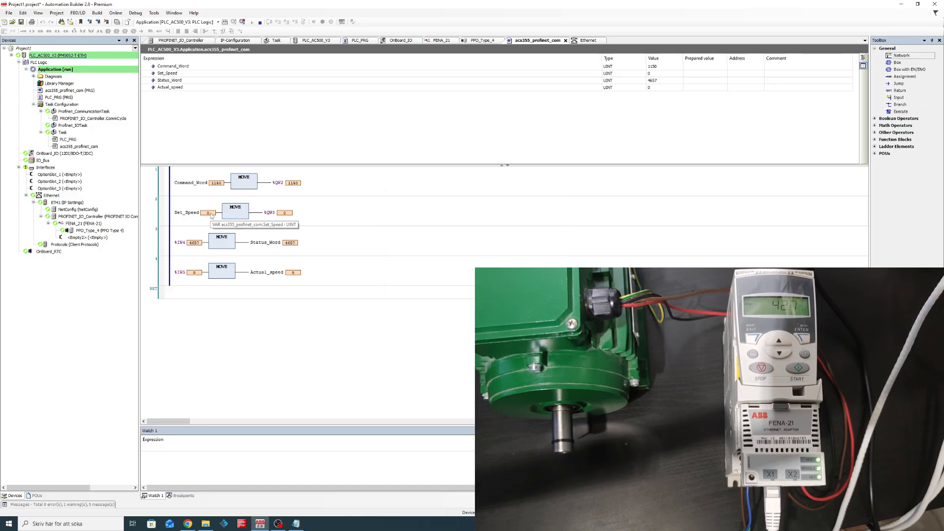
pyautogui.doubleClick(216, 183)
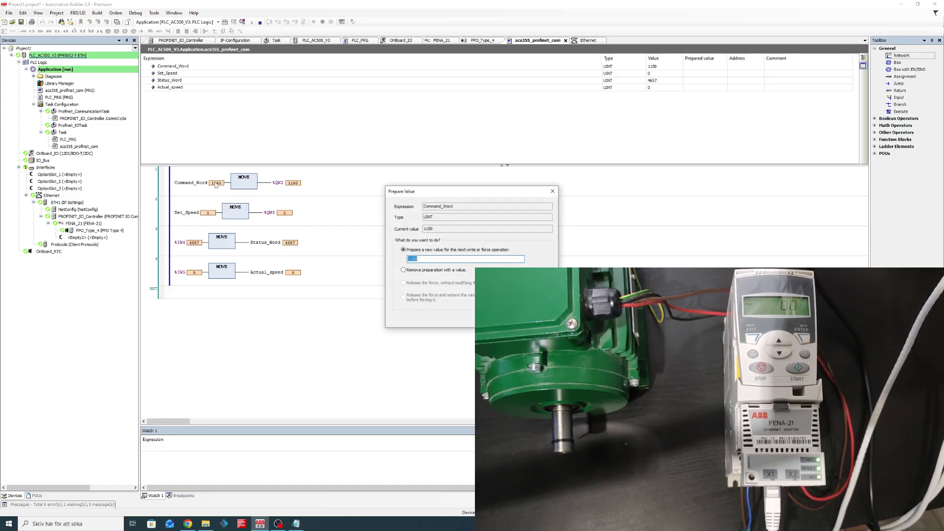
pyautogui.write('0')
pyautogui.press('Return')
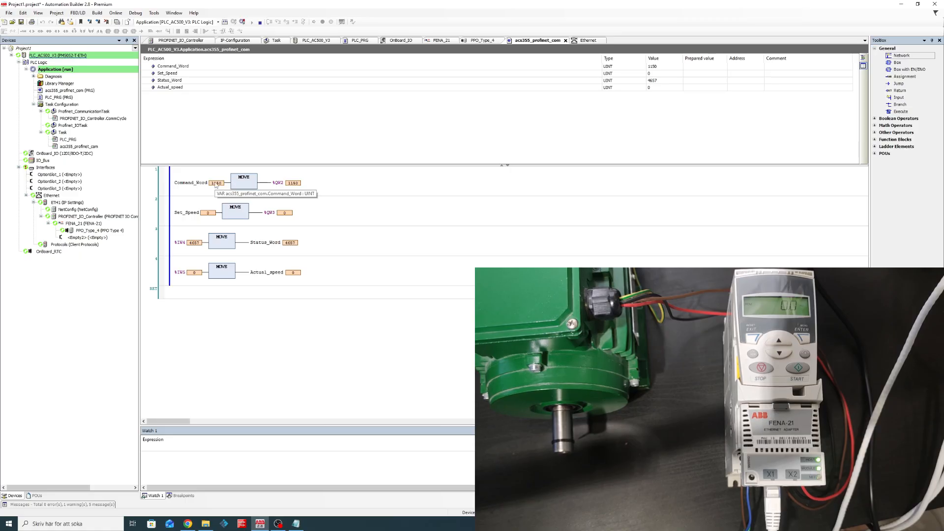